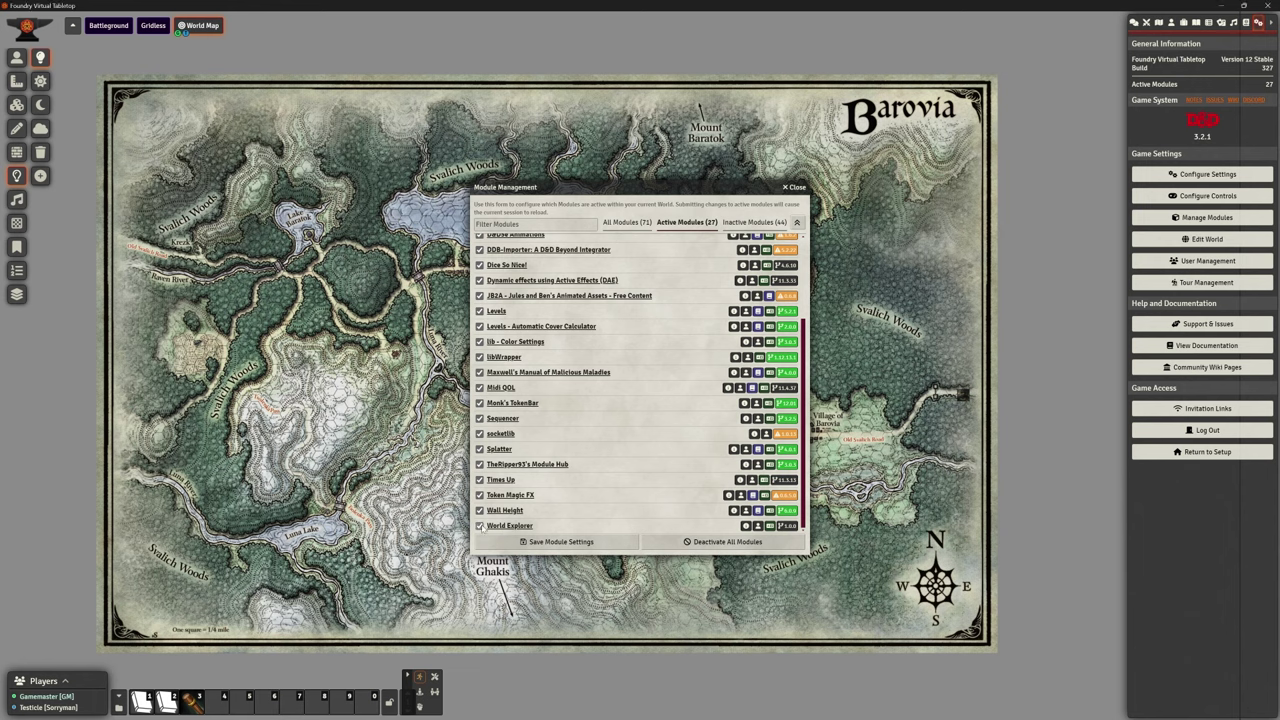
Step: Leave module management and look through the game settings' category list for a World Explorer entry
{"action": "left_click", "coordinate": [796, 187]}
{"action": "left_click", "coordinate": [1187, 176]}
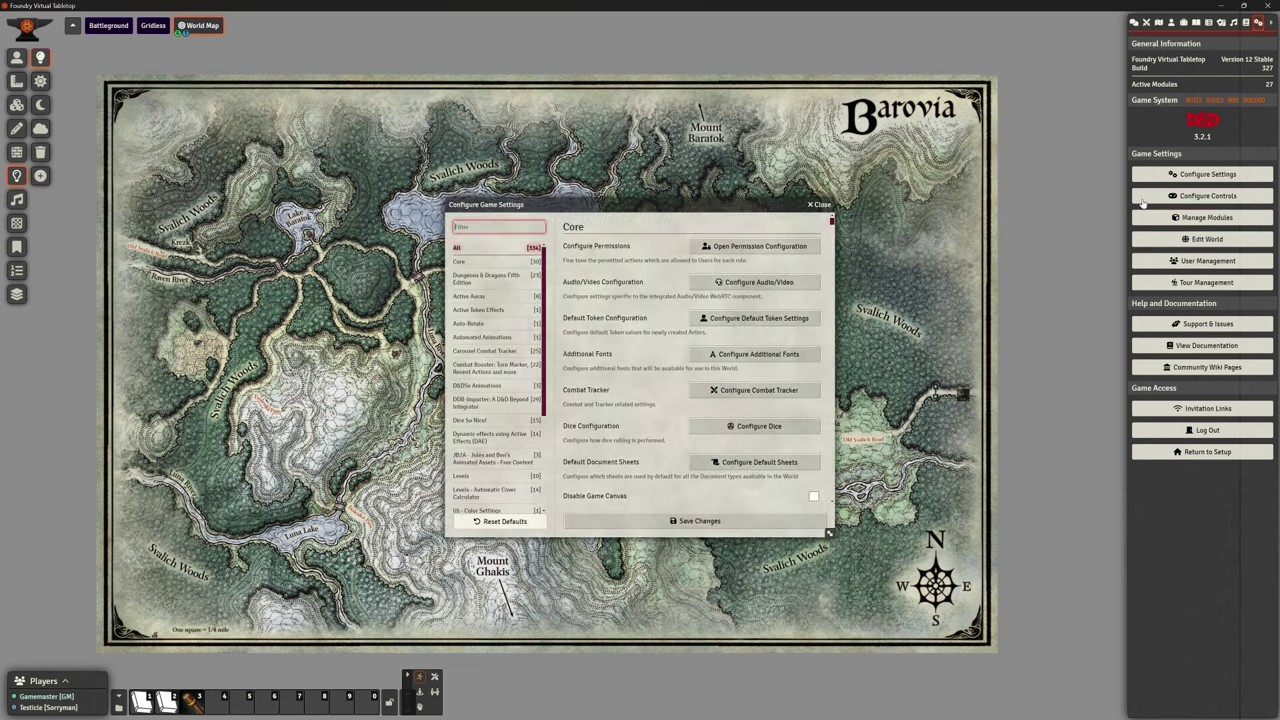
{"action": "scroll", "coordinate": [490, 390], "scroll_direction": "down", "scroll_amount": 3}
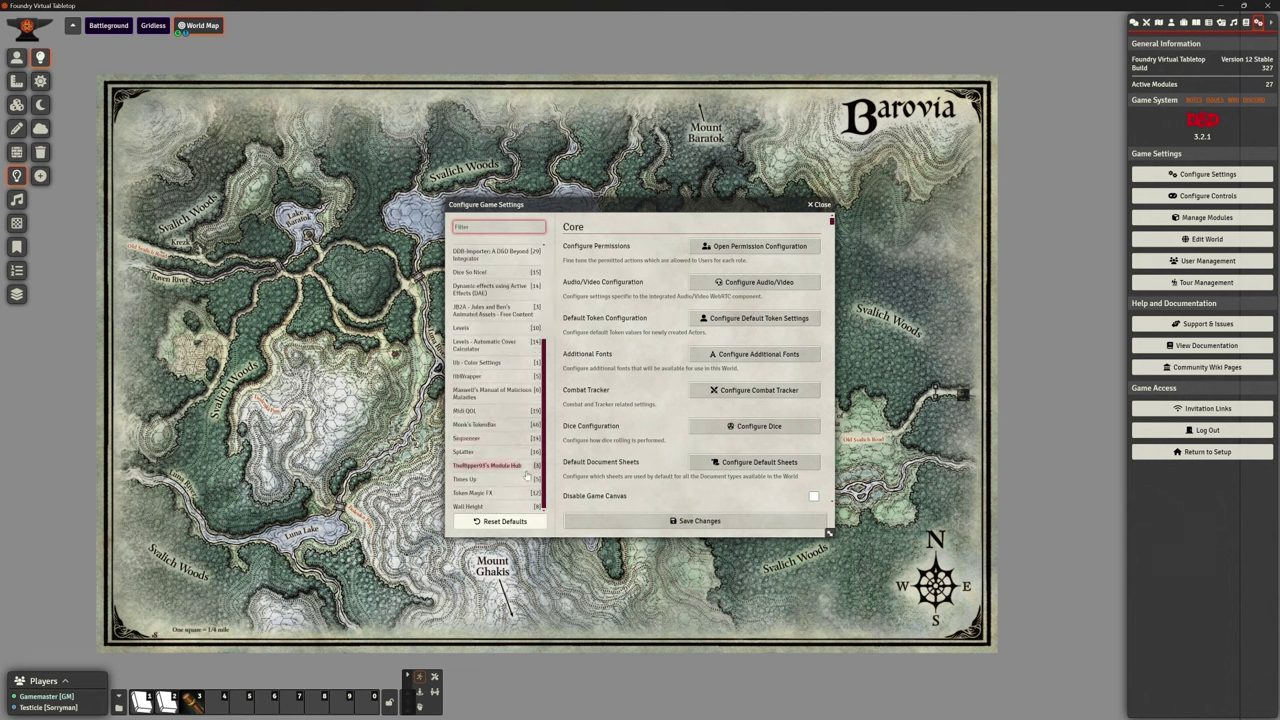
{"action": "left_click", "coordinate": [817, 204]}
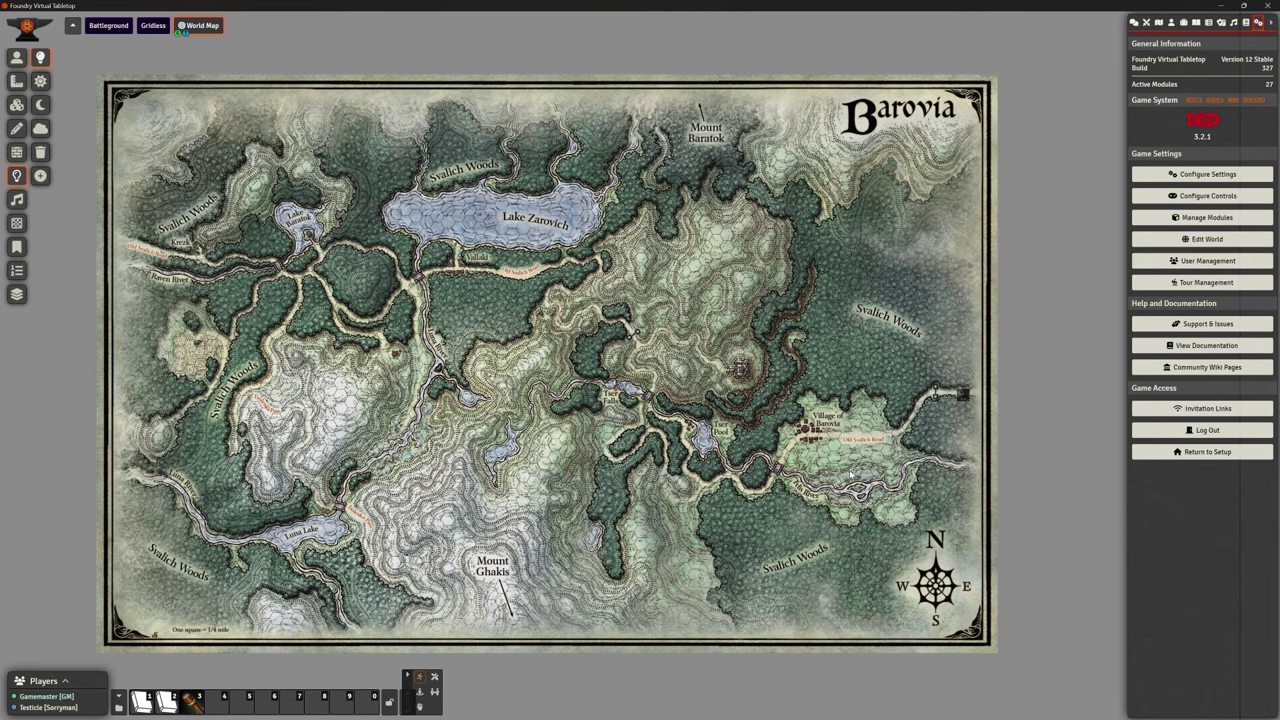
Step: Switch to token controls and select the token on the road at the eastern edge of the Barovia map
{"action": "scroll", "coordinate": [639, 358], "scroll_direction": "up", "scroll_amount": 5}
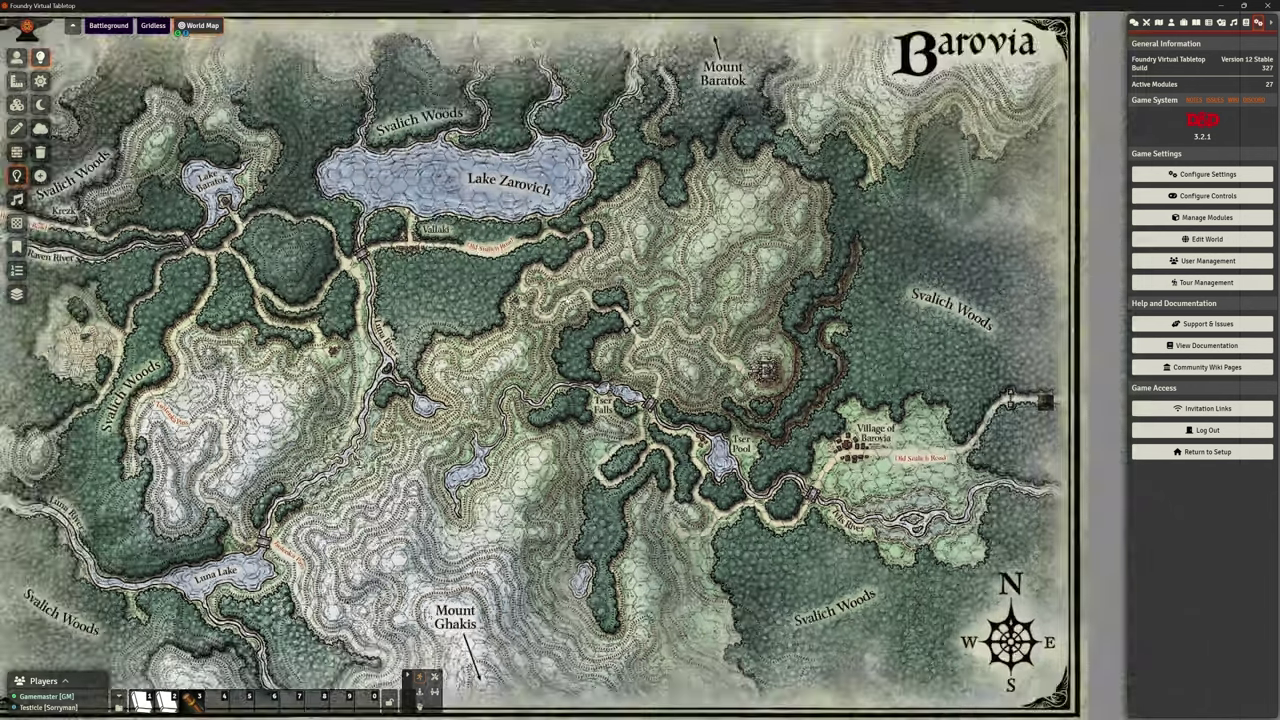
{"action": "scroll", "coordinate": [639, 358], "scroll_direction": "down", "scroll_amount": 3}
{"action": "left_click_drag", "start_coordinate": [953, 384], "coordinate": [620, 290]}
{"action": "scroll", "coordinate": [620, 292], "scroll_direction": "up", "scroll_amount": 8}
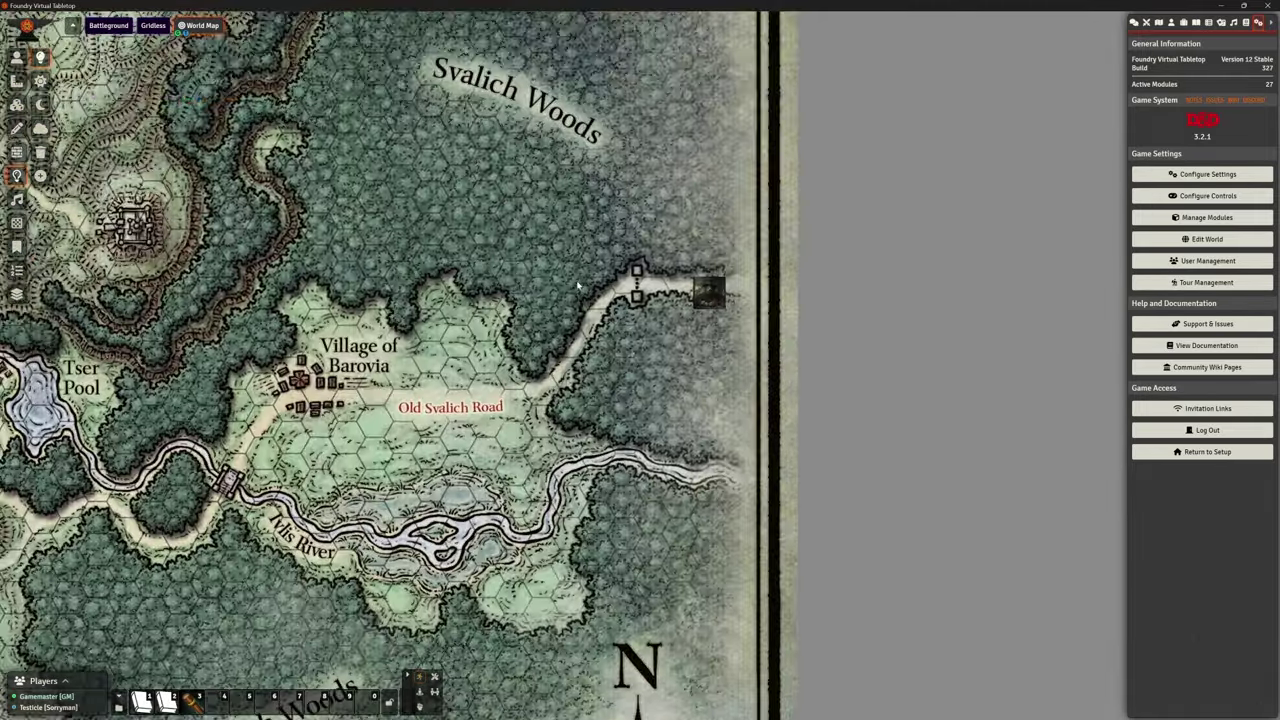
{"action": "scroll", "coordinate": [755, 380], "scroll_direction": "up", "scroll_amount": 2}
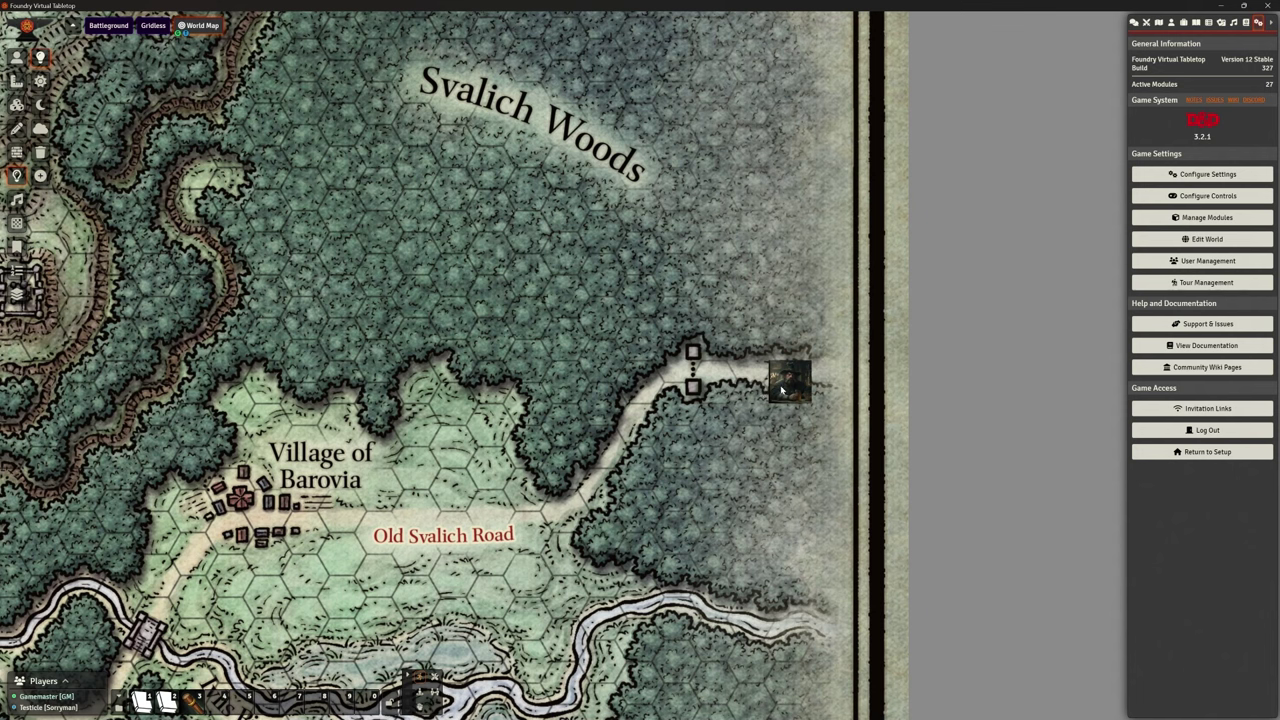
{"action": "left_click", "coordinate": [16, 57]}
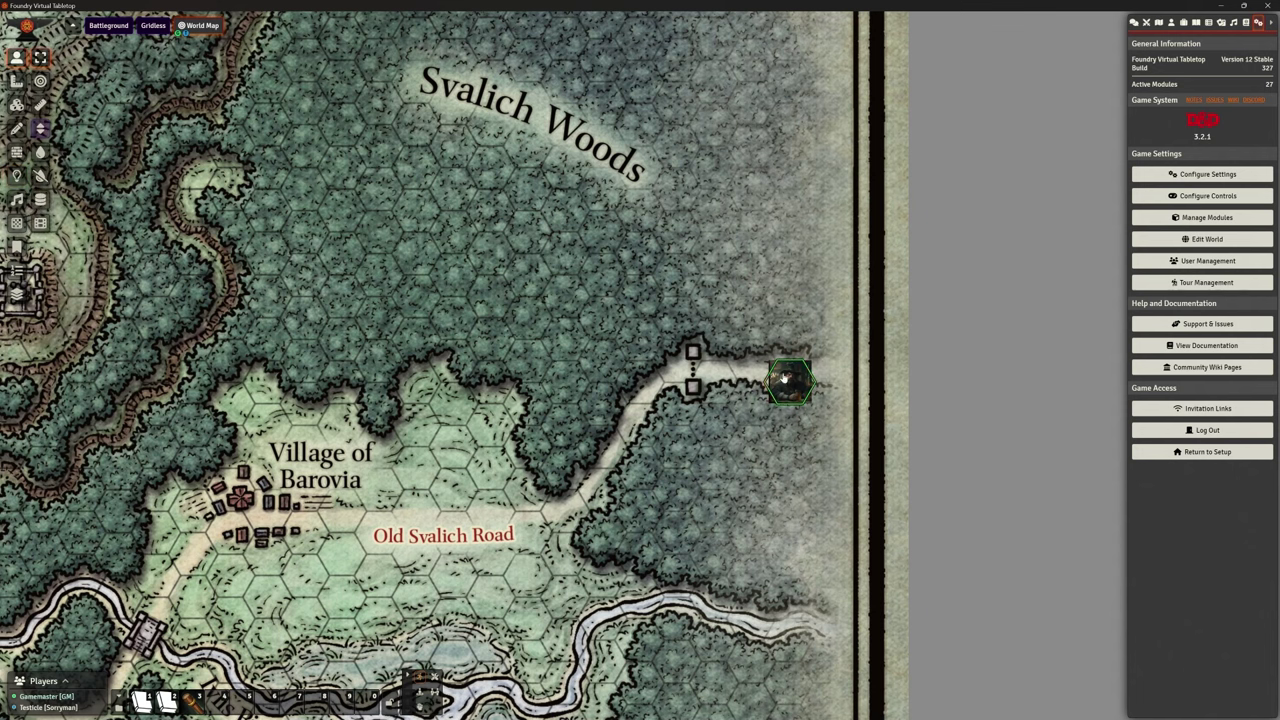
{"action": "left_click", "coordinate": [790, 382]}
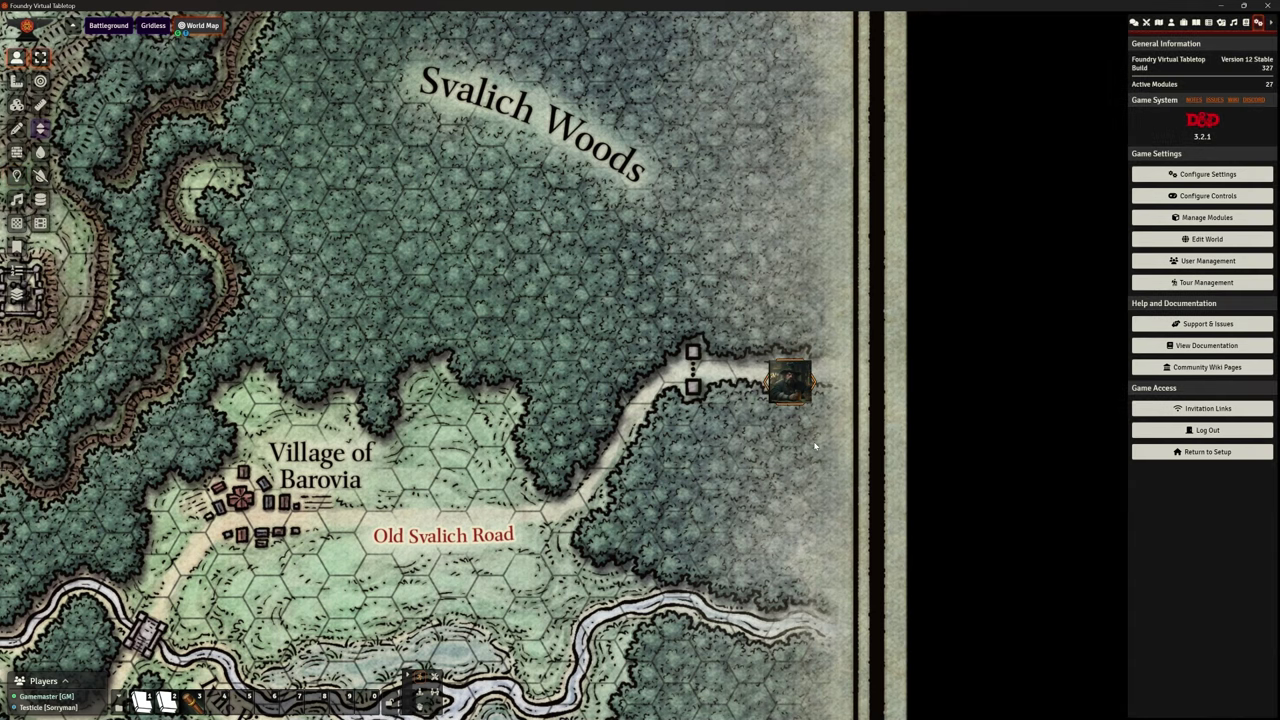
Step: Move the selected token two hexes west along the road and return it to its starting hex
{"action": "key", "text": "Left"}
{"action": "key", "text": "Left"}
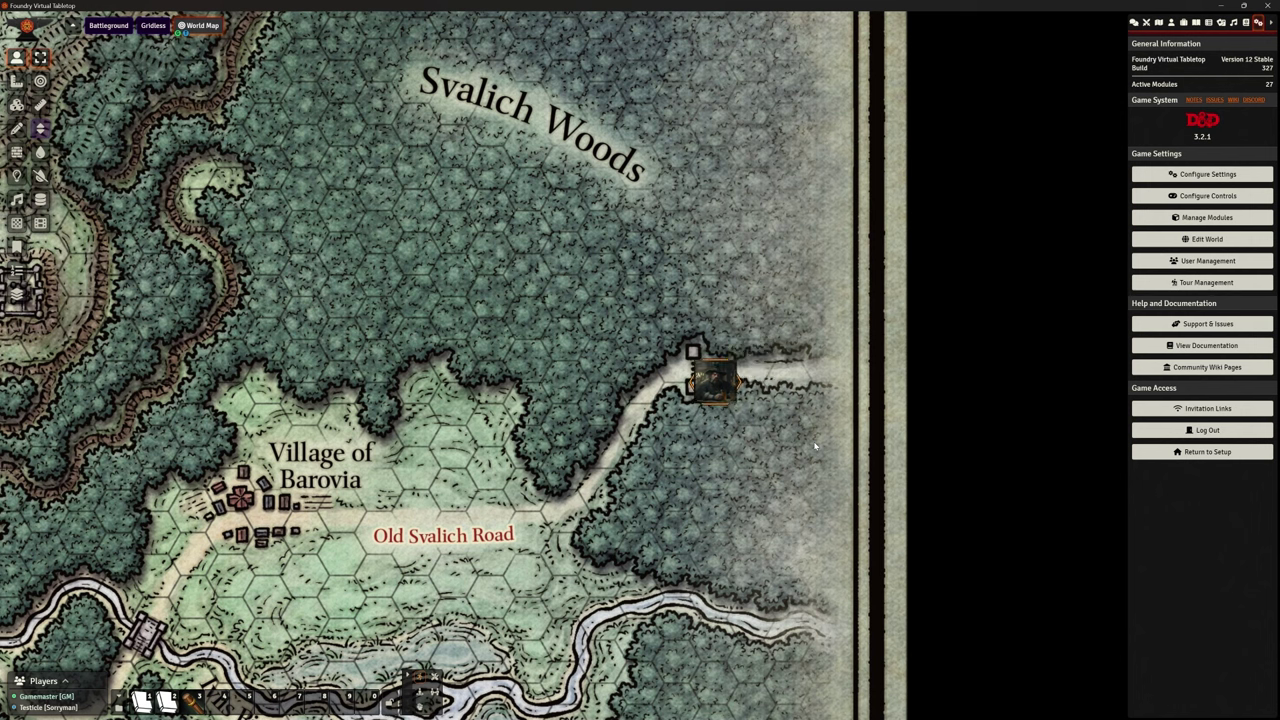
{"action": "key", "text": "Right"}
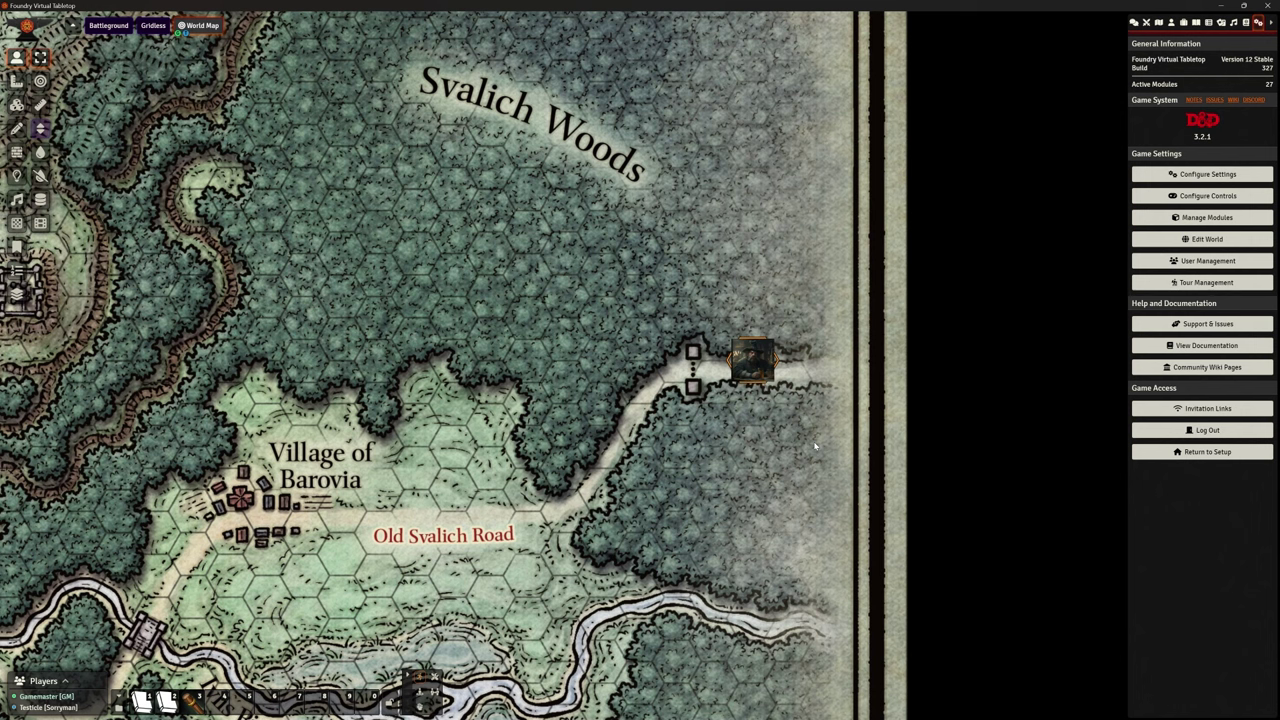
{"action": "key", "text": "Right"}
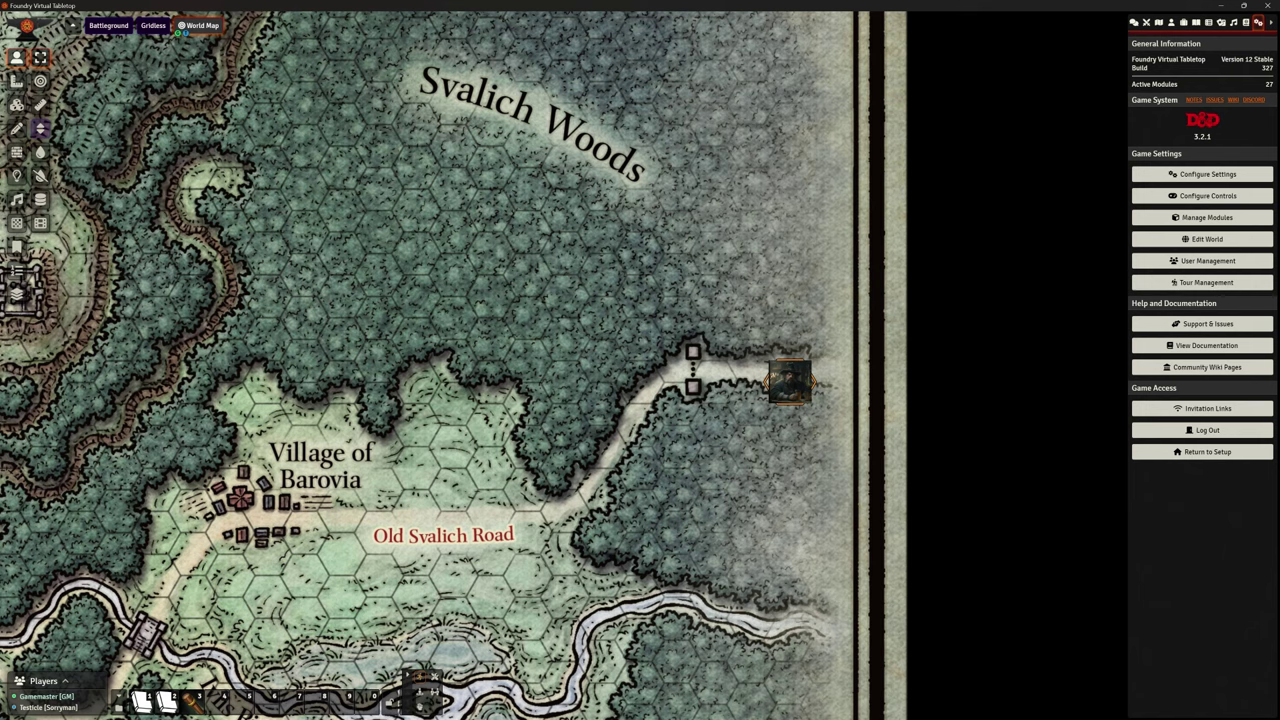
Step: Bring the player's browser window onto this screen and maximize it to check the player's view of the map
{"action": "left_click_drag", "start_coordinate": [1279, 111], "coordinate": [497, 57]}
{"action": "left_click", "coordinate": [1008, 55]}
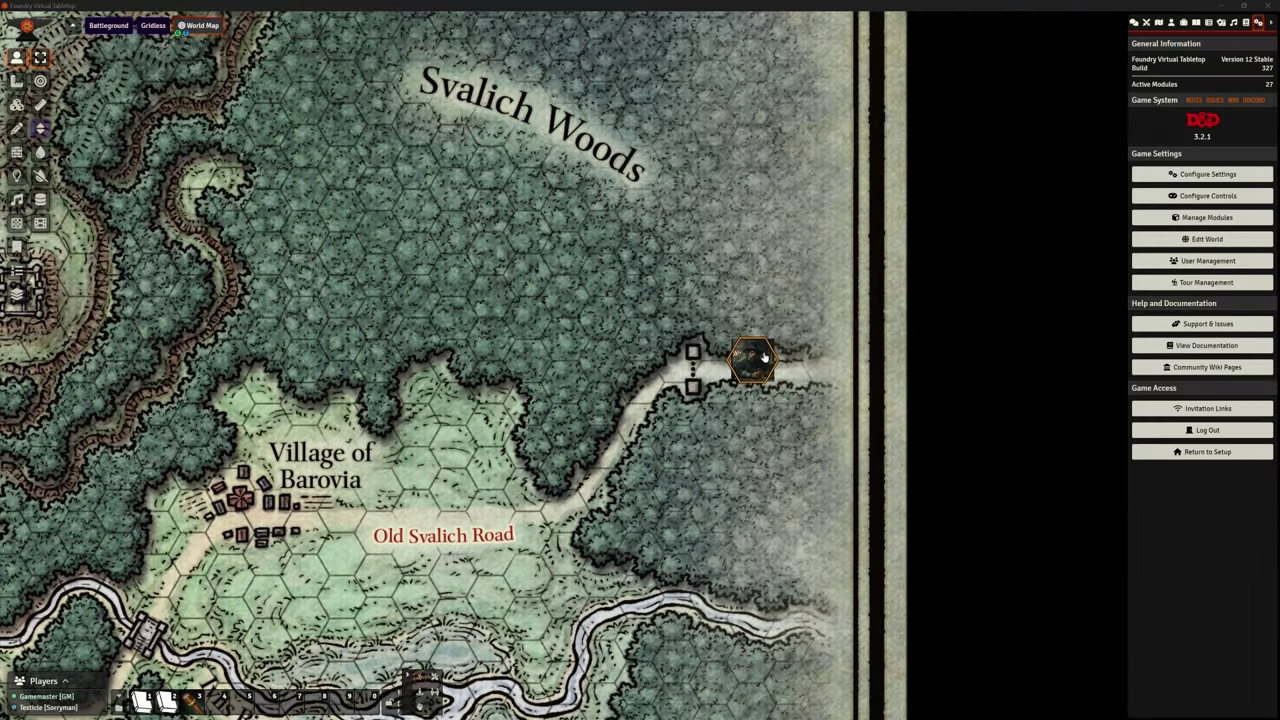
Step: Open the World Map scene's configuration and review its Basics, Grid and World Explorer settings
{"action": "left_click", "coordinate": [1158, 22]}
{"action": "right_click", "coordinate": [1196, 198]}
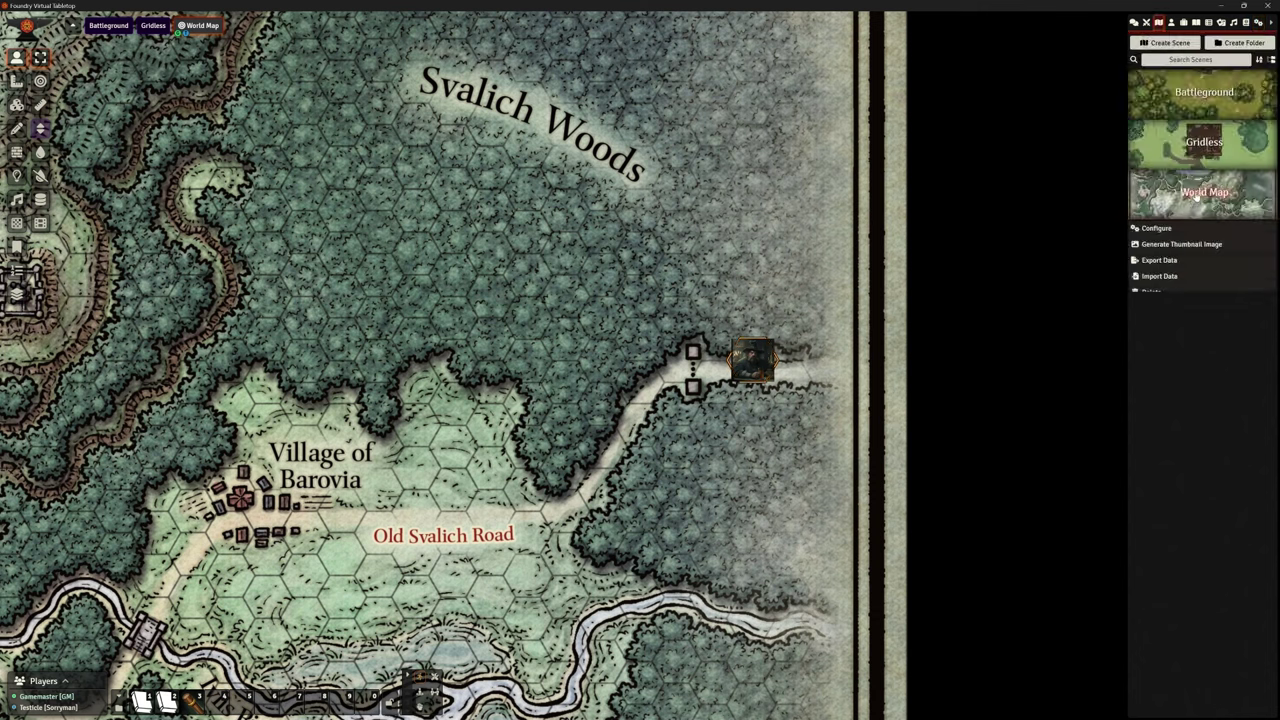
{"action": "left_click", "coordinate": [1158, 225]}
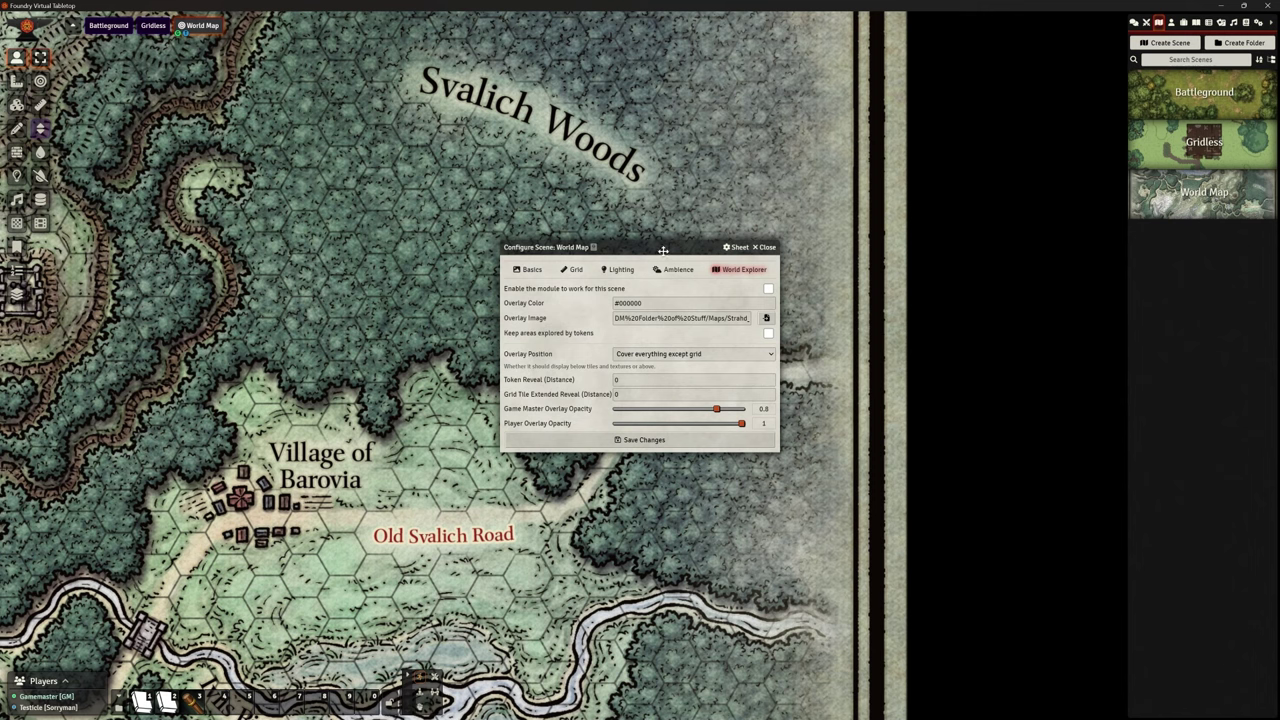
{"action": "left_click_drag", "start_coordinate": [664, 248], "coordinate": [526, 199]}
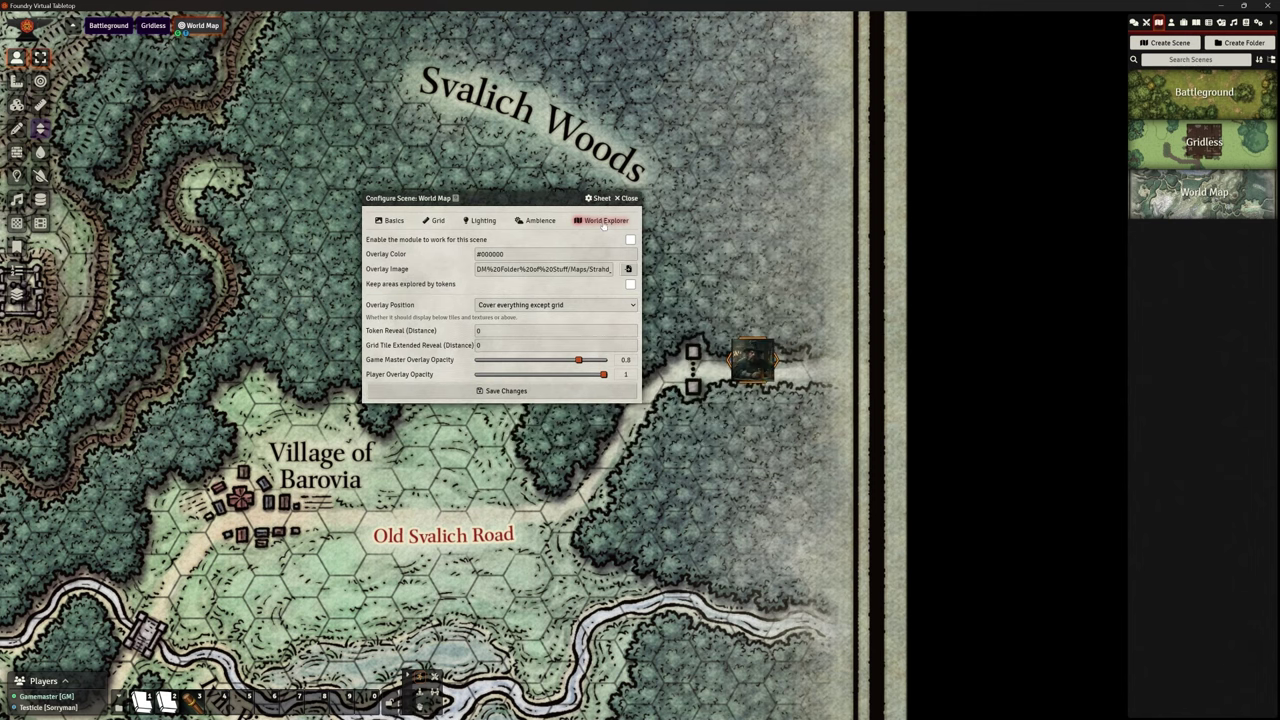
{"action": "left_click", "coordinate": [392, 221]}
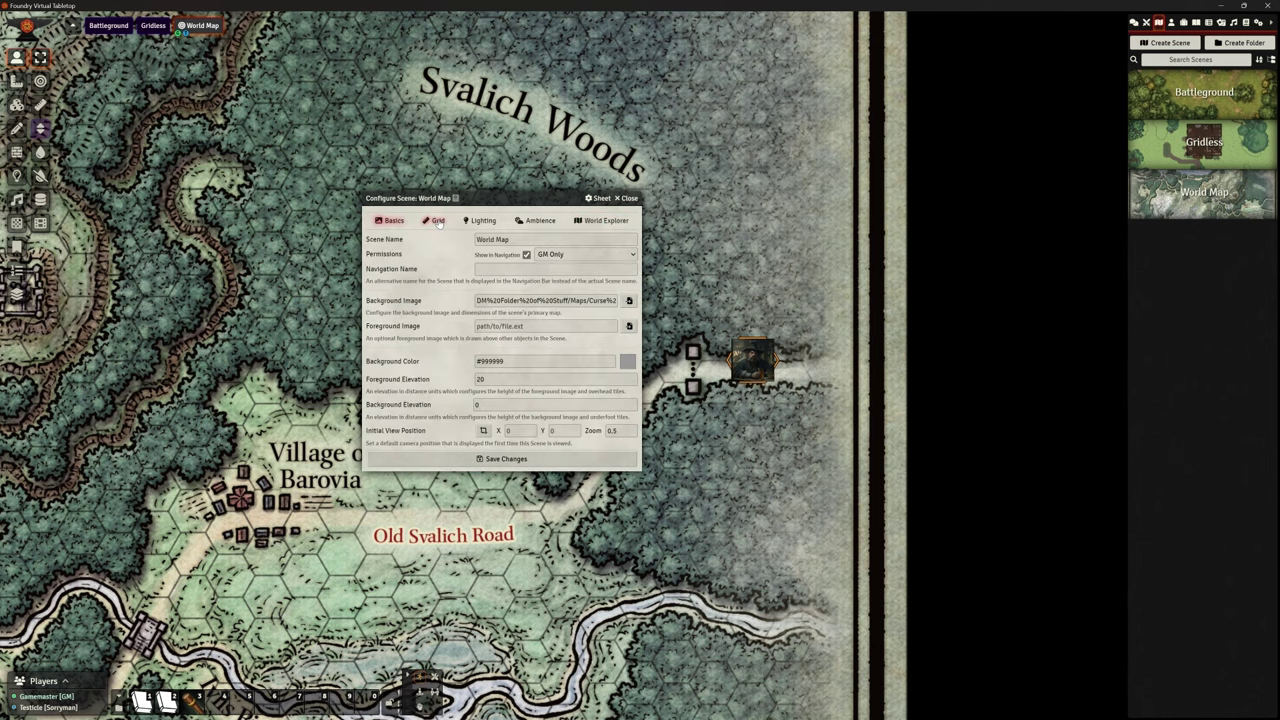
{"action": "left_click", "coordinate": [438, 222]}
{"action": "left_click", "coordinate": [604, 222]}
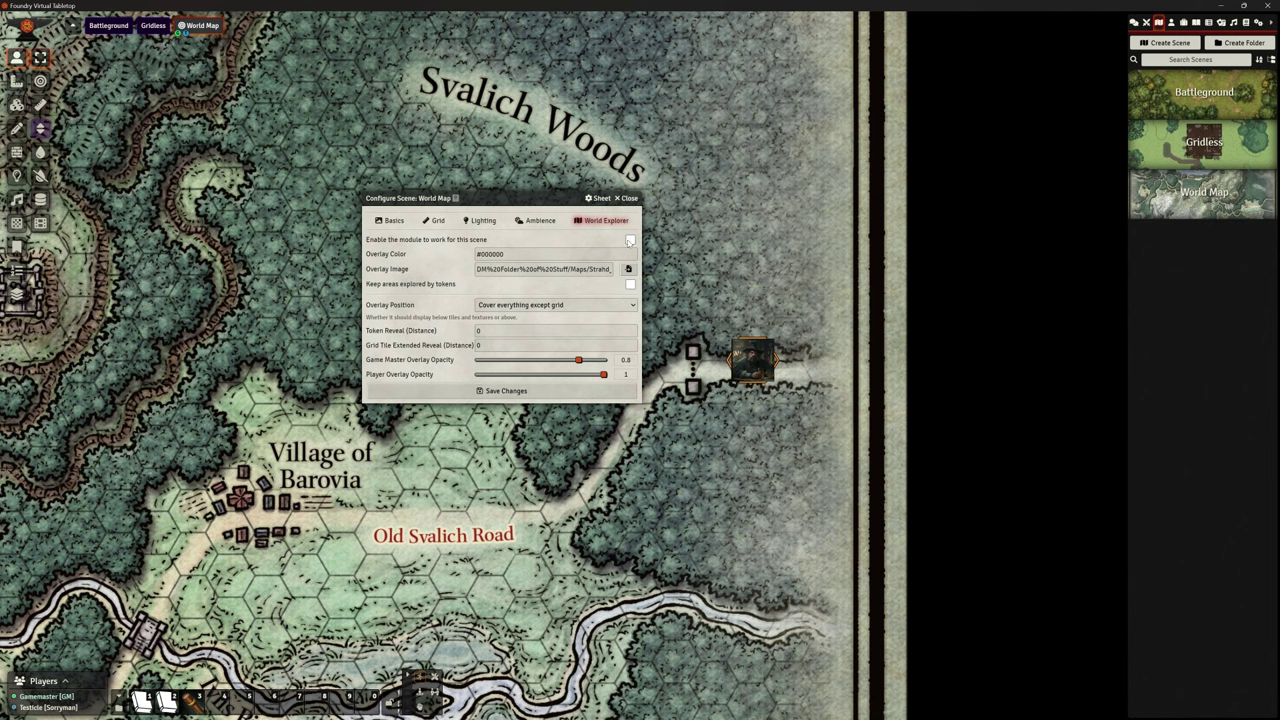
Step: Enable World Explorer for the World Map scene, covering everything except grid, with Game Master Overlay Opacity 0.6, and save the changes
{"action": "left_click", "coordinate": [630, 241]}
{"action": "left_click", "coordinate": [540, 306]}
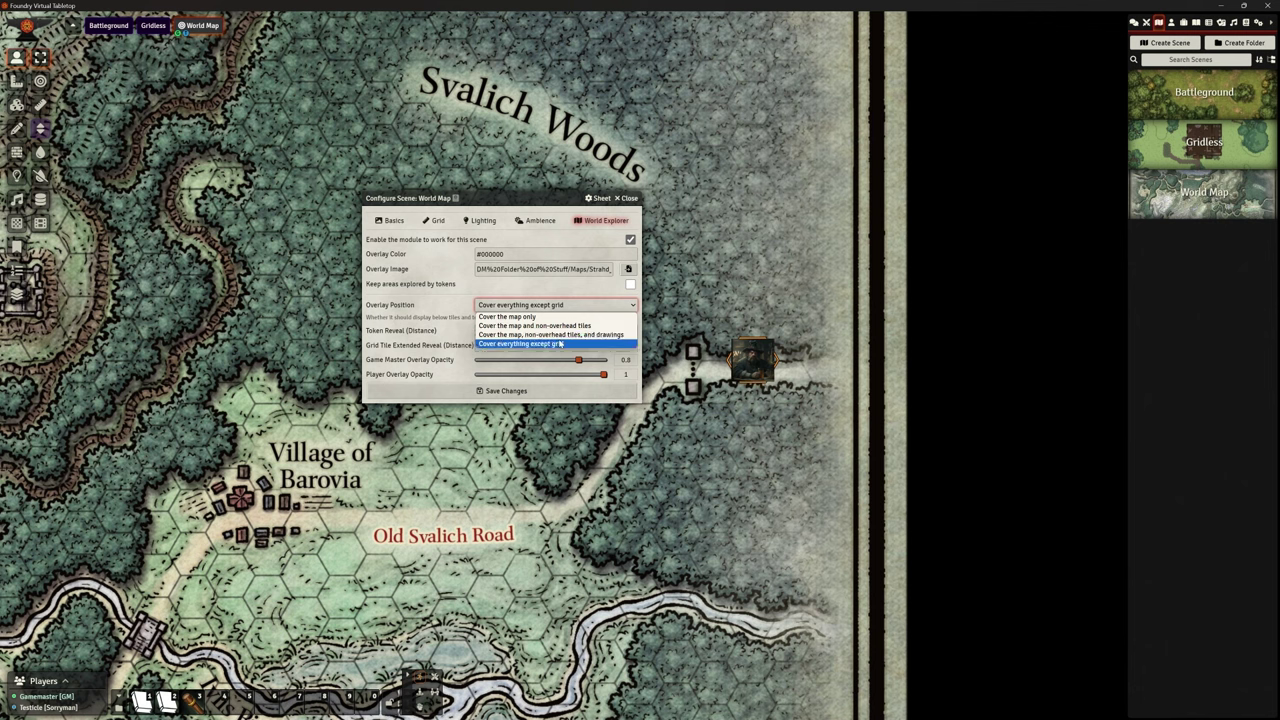
{"action": "left_click", "coordinate": [565, 344]}
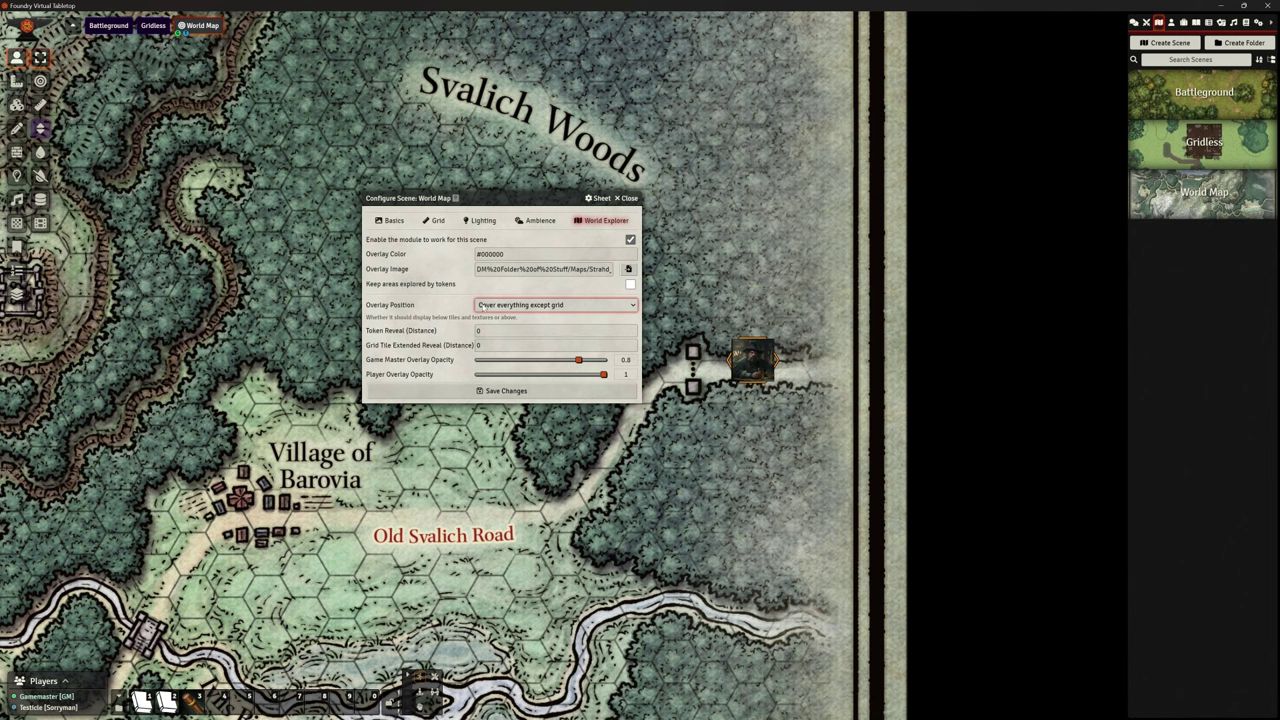
{"action": "left_click", "coordinate": [548, 360]}
{"action": "left_click_drag", "start_coordinate": [548, 362], "coordinate": [551, 365]}
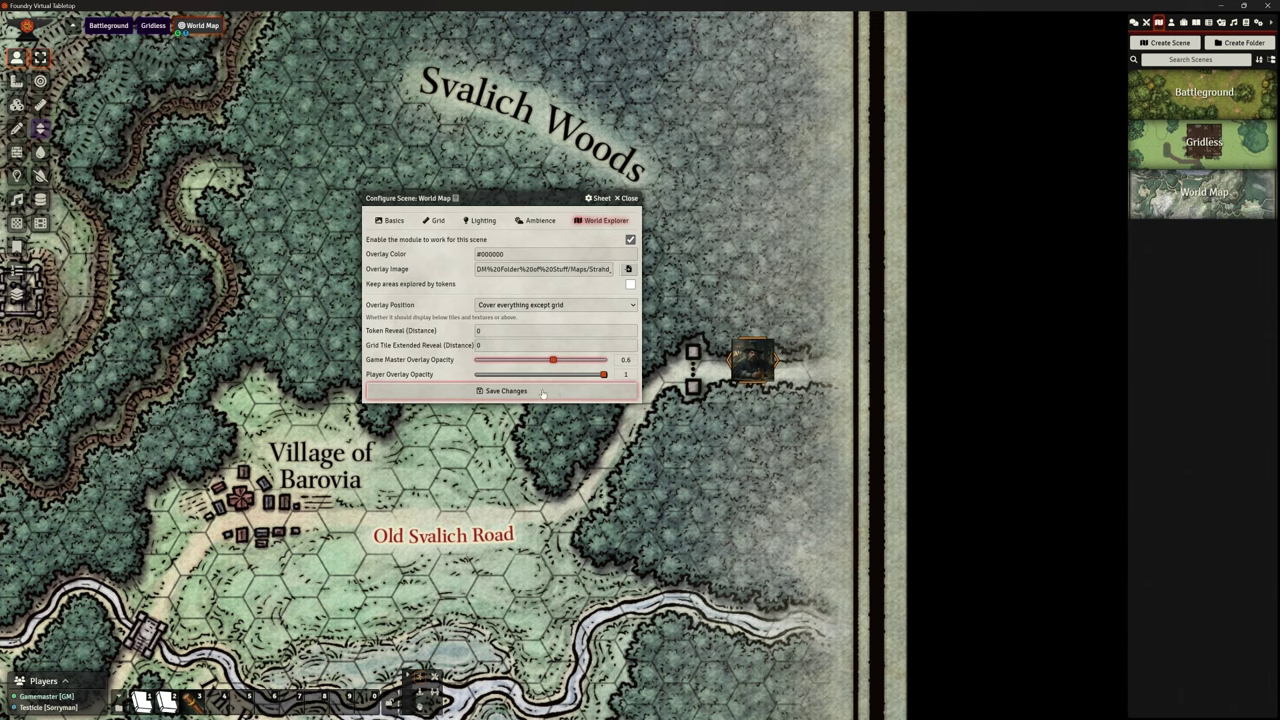
{"action": "left_click", "coordinate": [542, 391]}
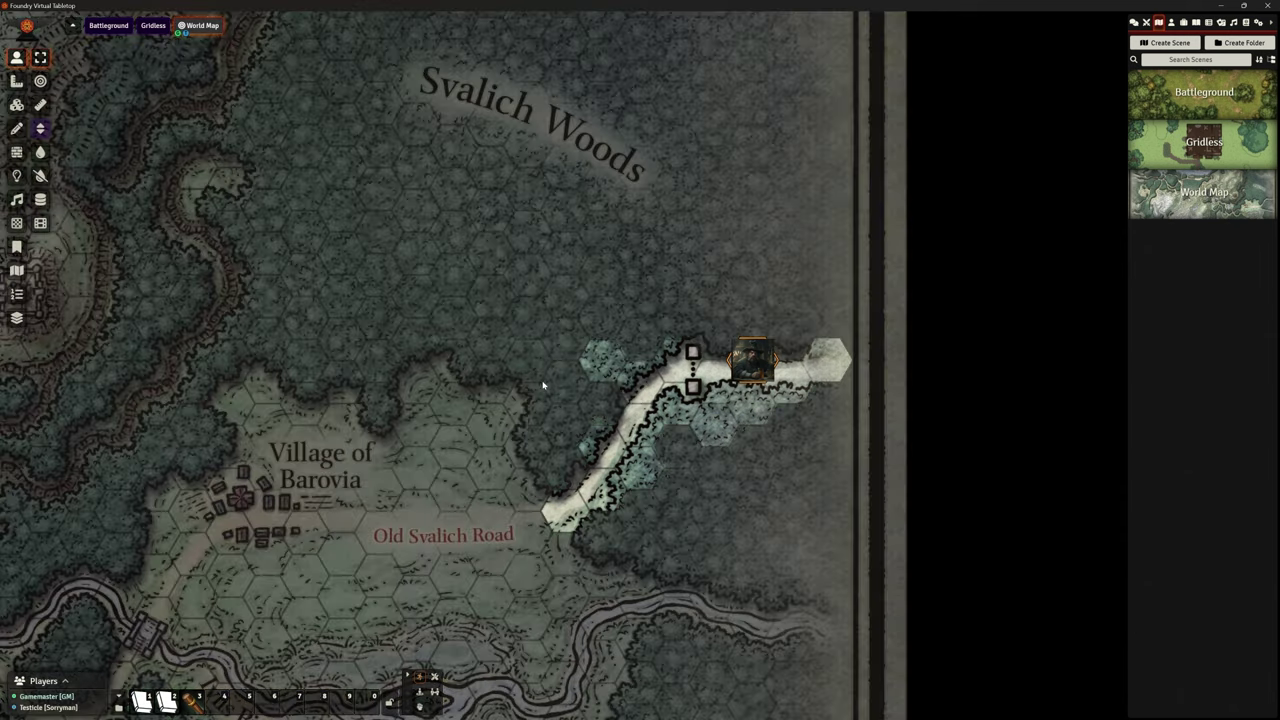
Step: Examine the Game Master's view of the overlay across the whole map and around the revealed road near the Village of Barovia
{"action": "scroll", "coordinate": [531, 366], "scroll_direction": "down", "scroll_amount": 8}
{"action": "scroll", "coordinate": [392, 312], "scroll_direction": "down", "scroll_amount": 5}
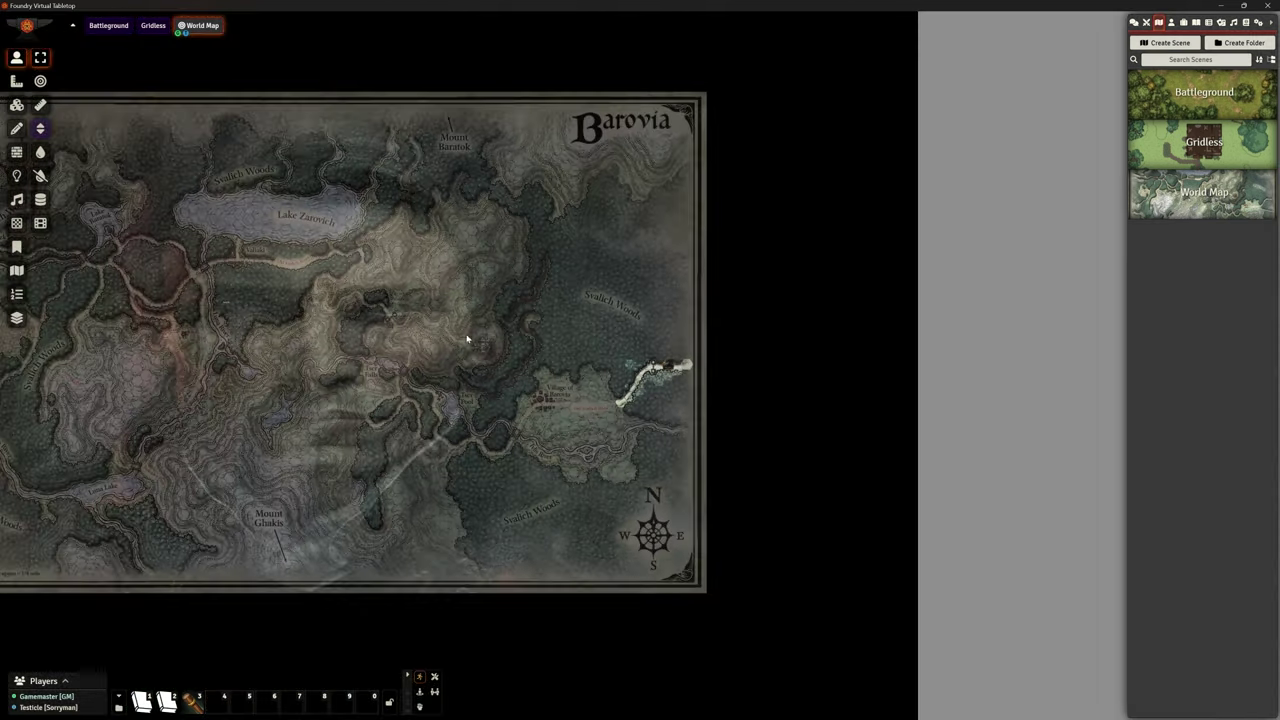
{"action": "scroll", "coordinate": [470, 338], "scroll_direction": "down", "scroll_amount": 1}
{"action": "left_click_drag", "start_coordinate": [497, 337], "coordinate": [695, 336]}
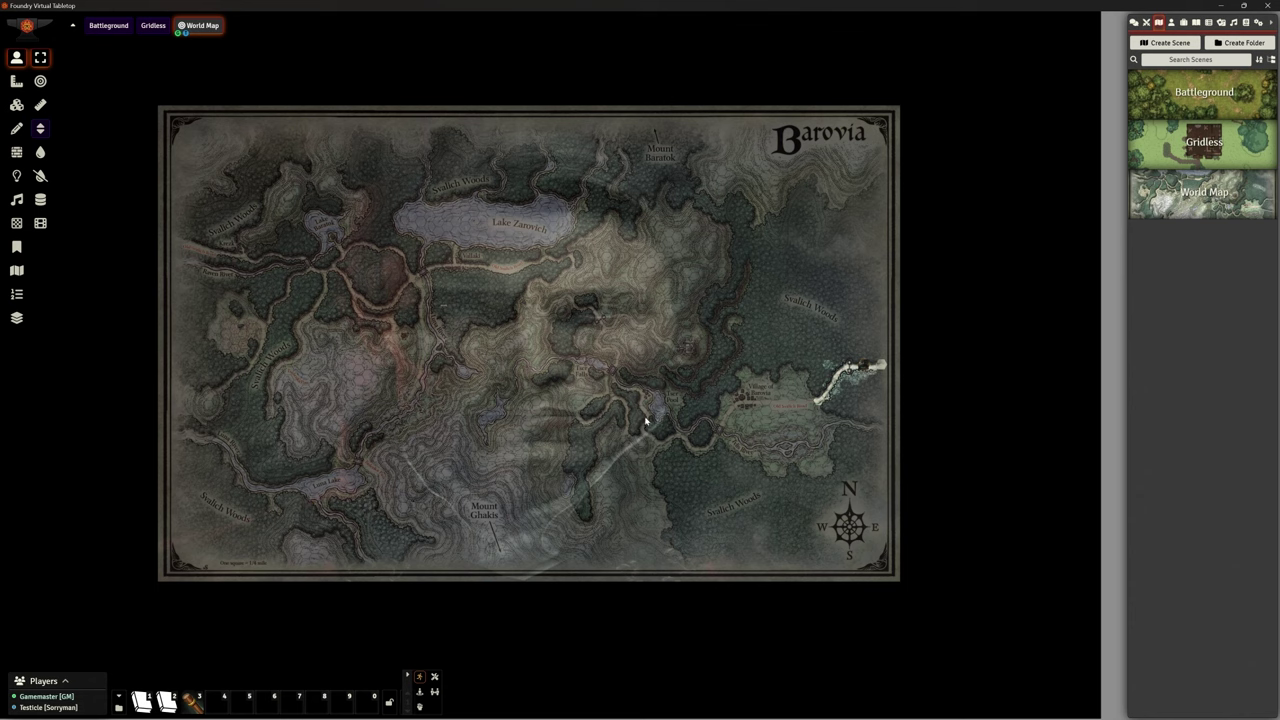
{"action": "scroll", "coordinate": [761, 432], "scroll_direction": "up", "scroll_amount": 13}
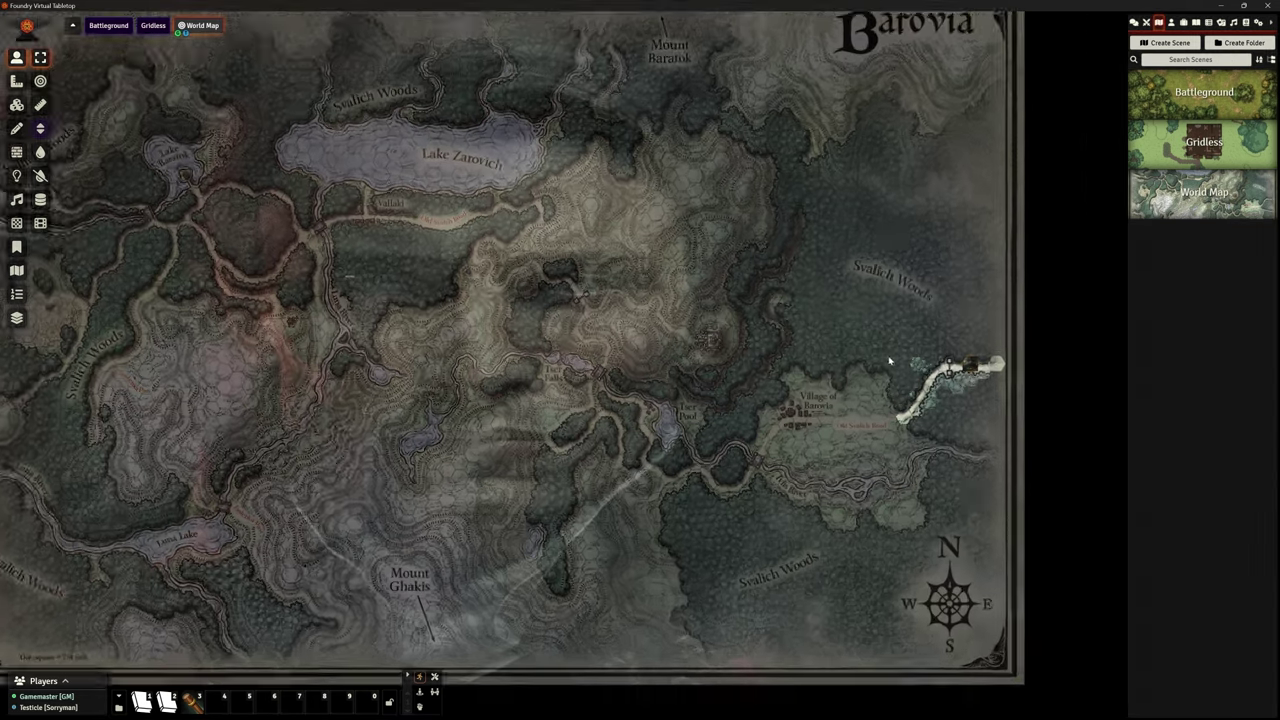
{"action": "left_click_drag", "start_coordinate": [1056, 369], "coordinate": [764, 392]}
{"action": "scroll", "coordinate": [764, 393], "scroll_direction": "up", "scroll_amount": 3}
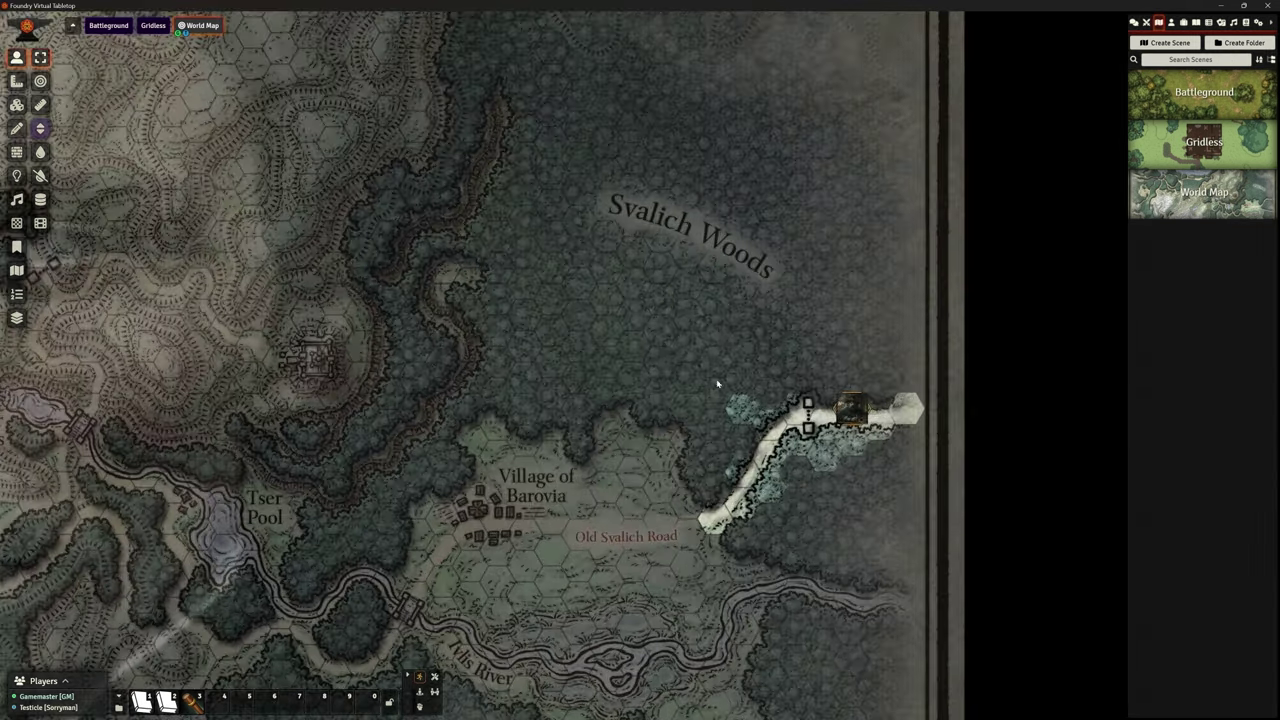
{"action": "scroll", "coordinate": [700, 378], "scroll_direction": "up", "scroll_amount": 1}
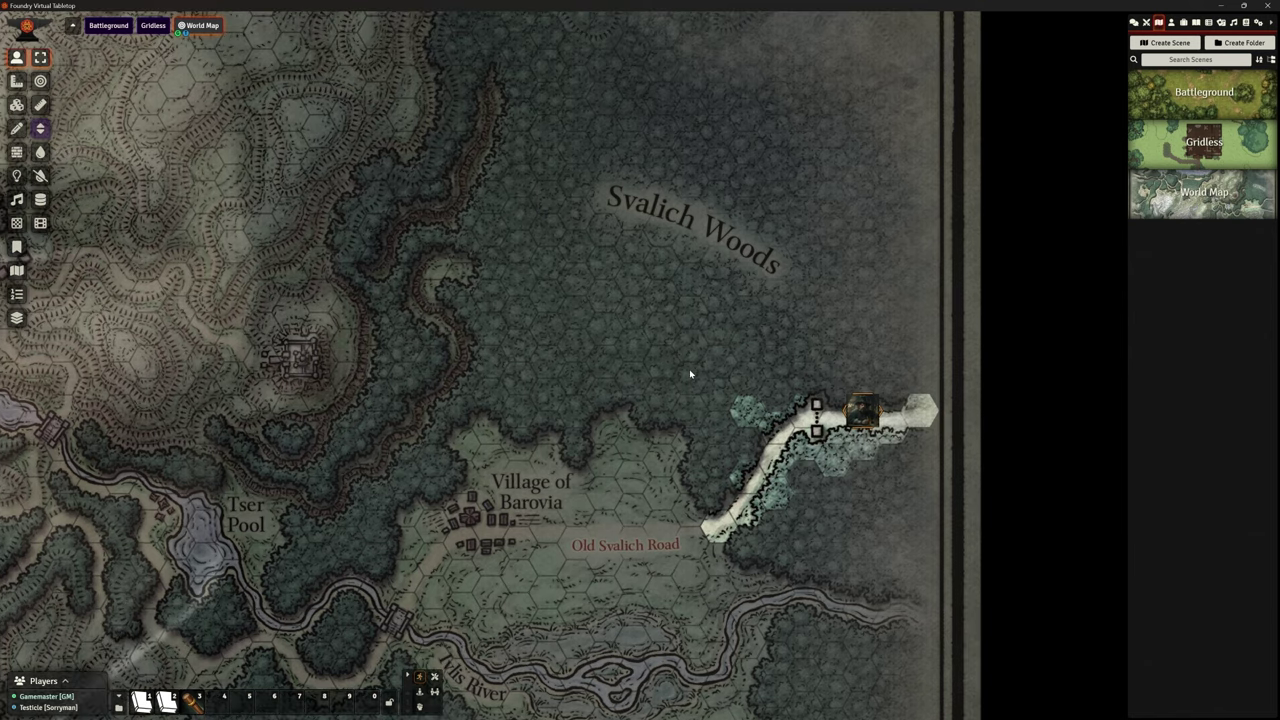
{"action": "scroll", "coordinate": [689, 374], "scroll_direction": "down", "scroll_amount": 4}
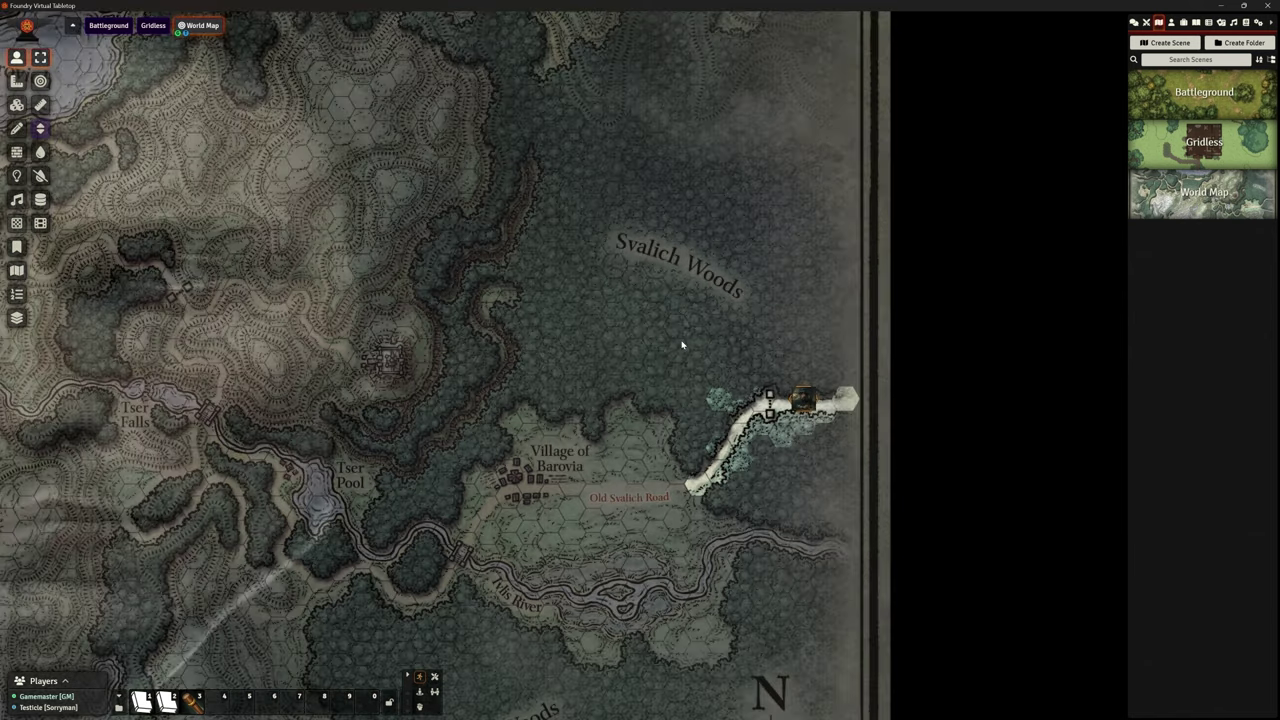
{"action": "scroll", "coordinate": [671, 327], "scroll_direction": "up", "scroll_amount": 1}
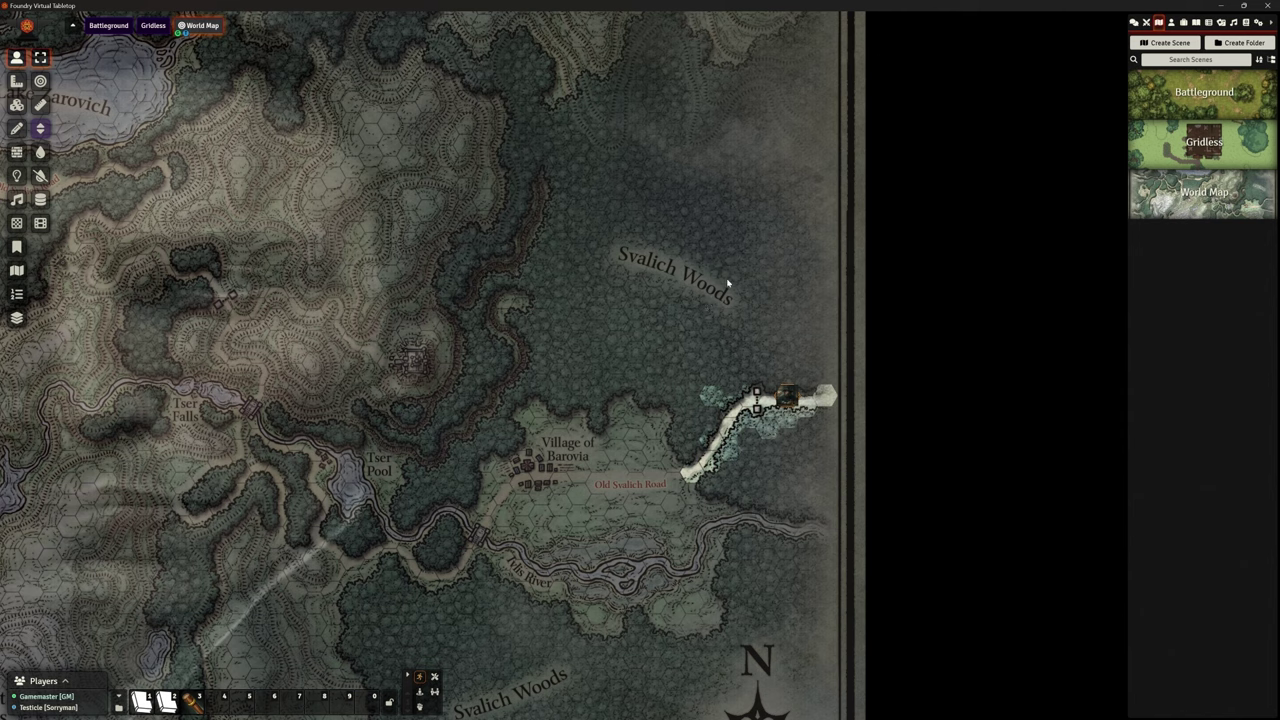
Step: Switch to the player's browser window, maximize it, and examine the overlay image and the revealed road around the token
{"action": "left_click_drag", "start_coordinate": [1279, 71], "coordinate": [957, 70]}
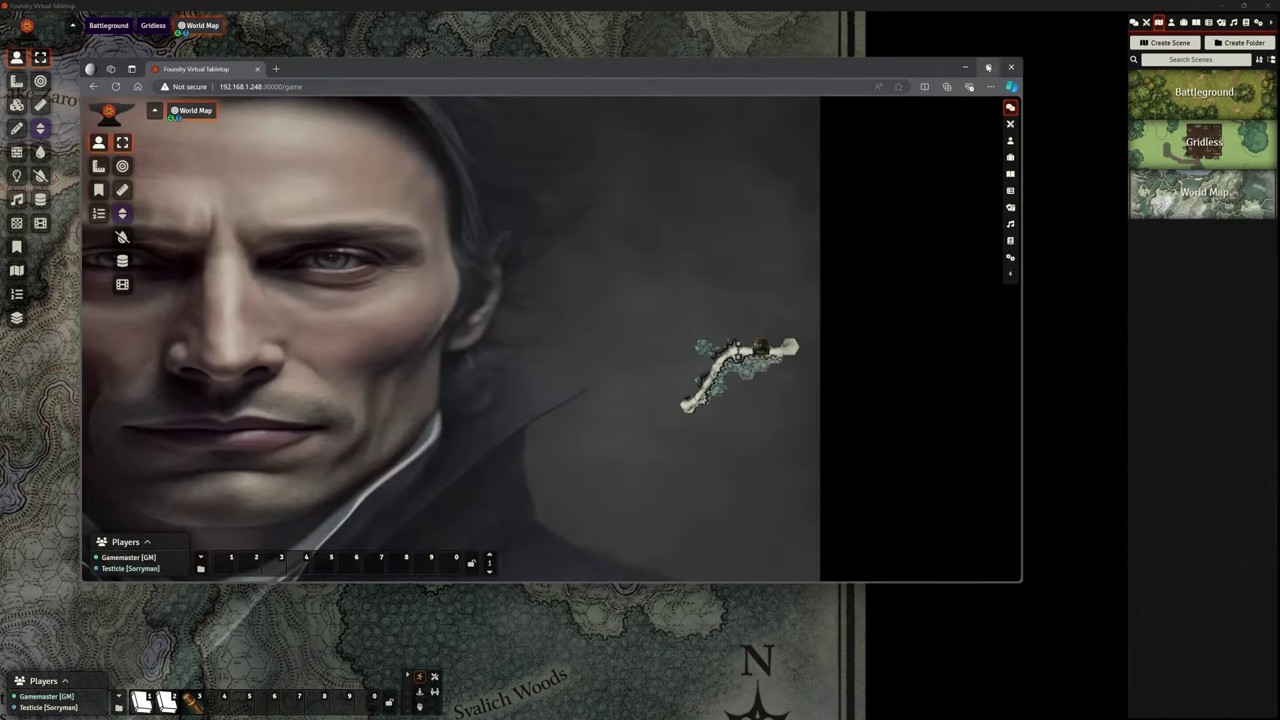
{"action": "left_click", "coordinate": [988, 67]}
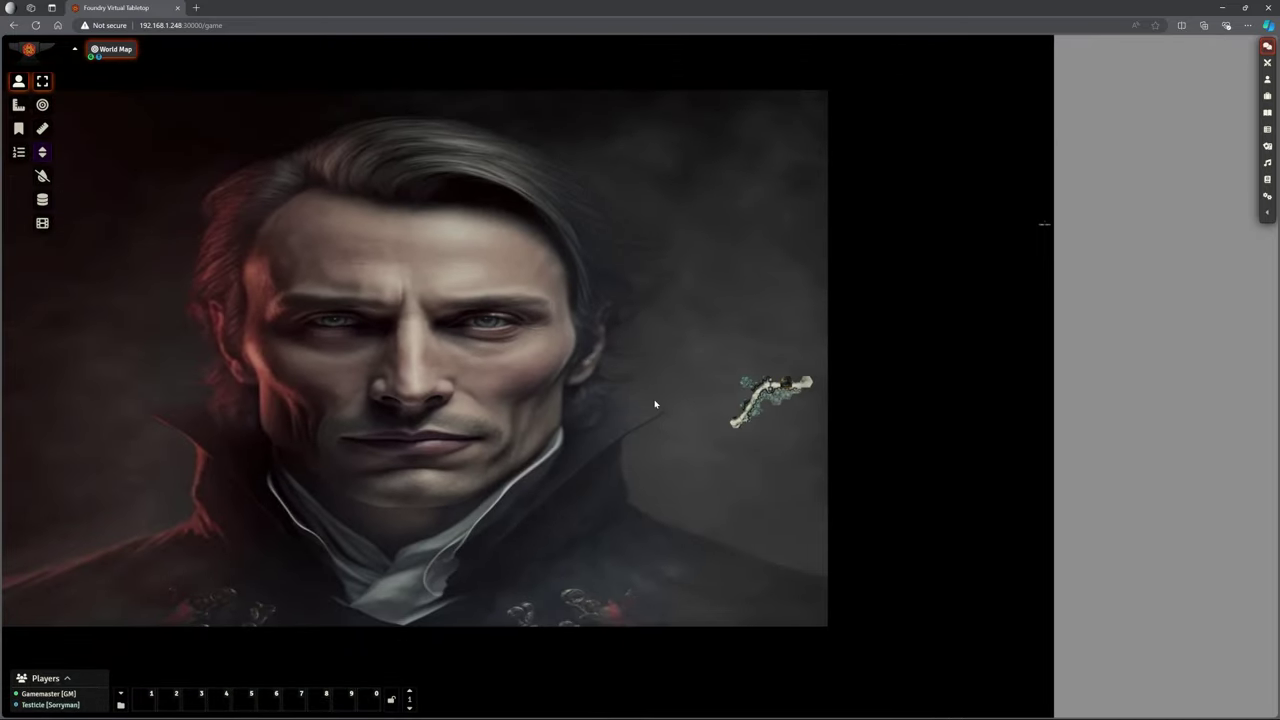
{"action": "scroll", "coordinate": [854, 358], "scroll_direction": "up", "scroll_amount": 15}
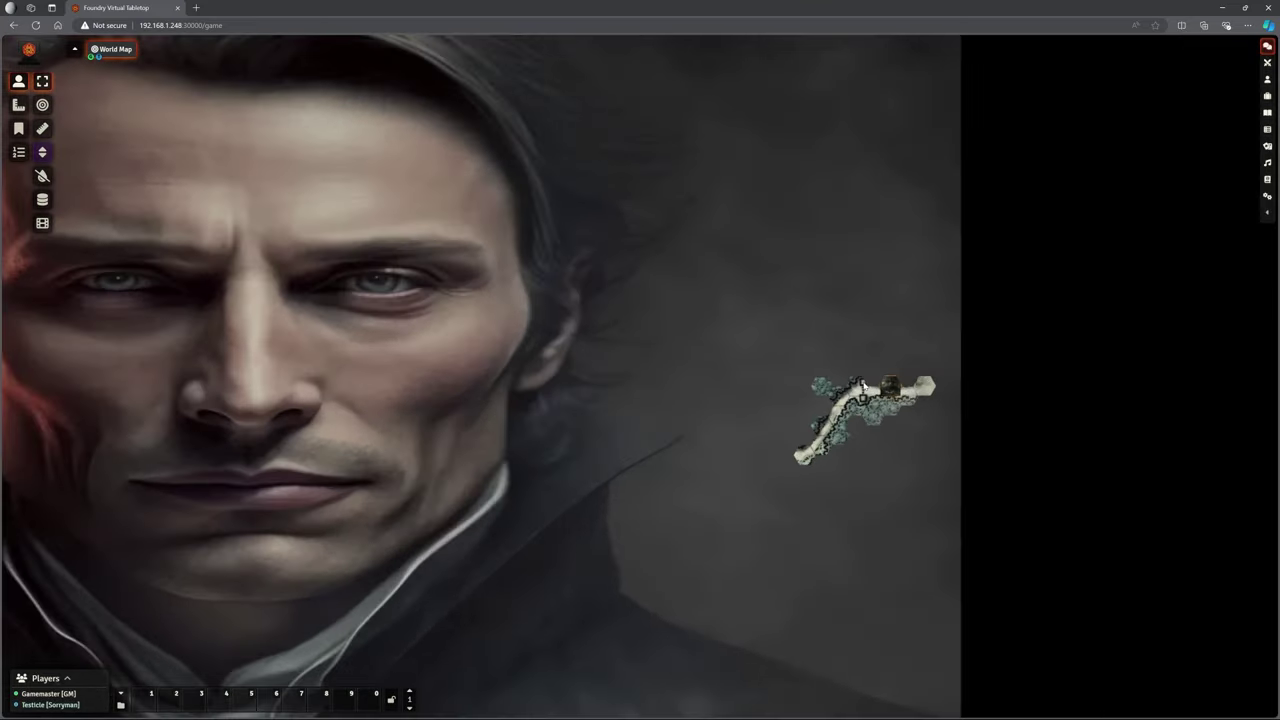
{"action": "scroll", "coordinate": [848, 385], "scroll_direction": "down", "scroll_amount": 5}
{"action": "scroll", "coordinate": [841, 408], "scroll_direction": "up", "scroll_amount": 2}
{"action": "scroll", "coordinate": [841, 408], "scroll_direction": "up", "scroll_amount": 10}
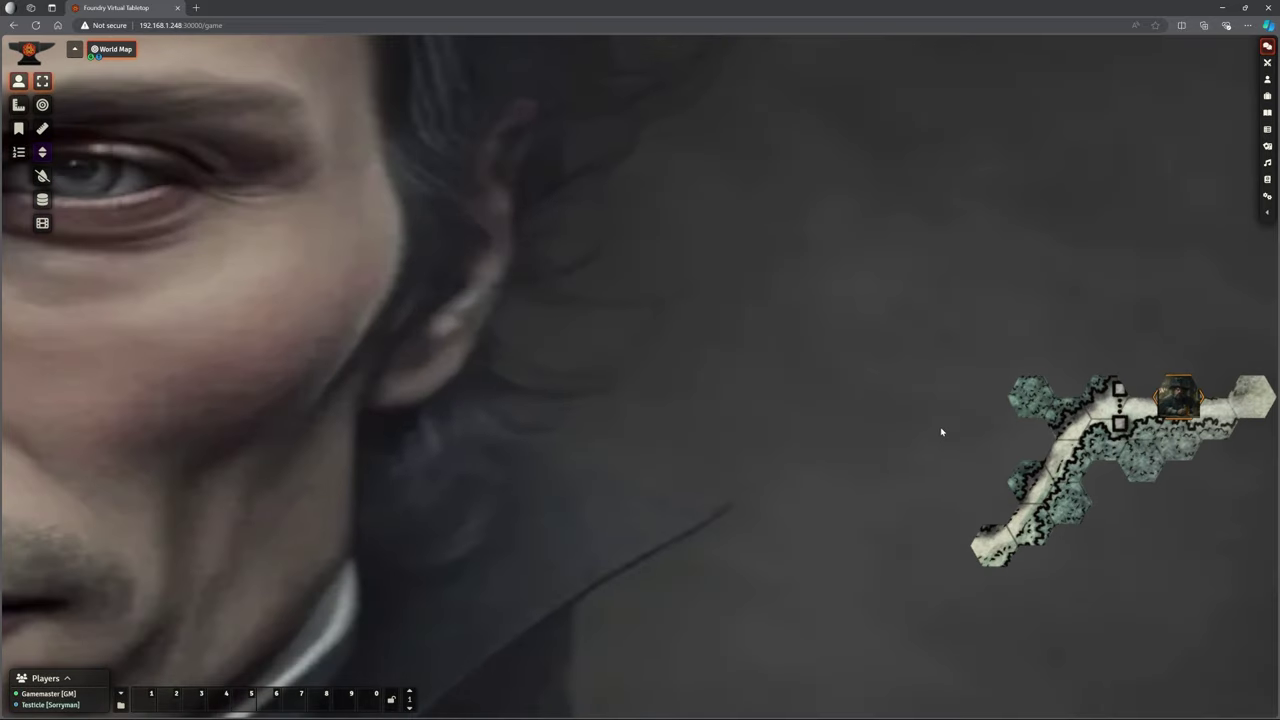
{"action": "left_click_drag", "start_coordinate": [941, 432], "coordinate": [580, 428]}
{"action": "scroll", "coordinate": [582, 428], "scroll_direction": "up", "scroll_amount": 1}
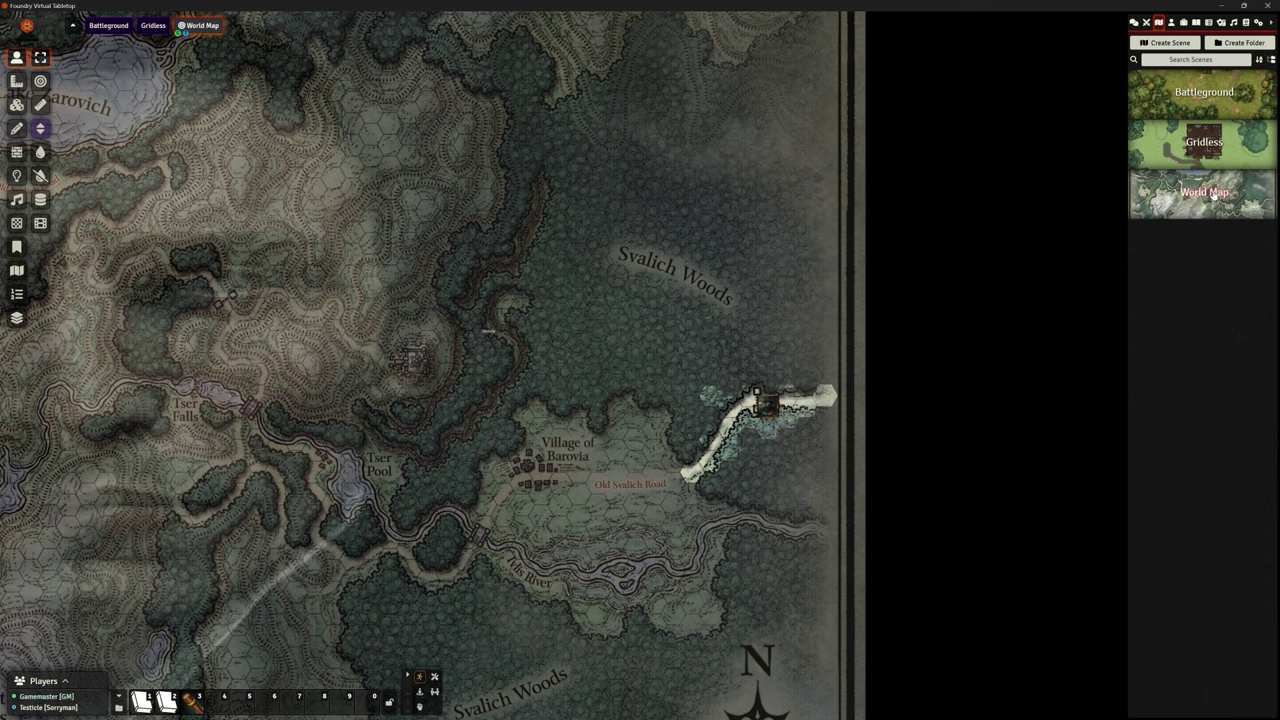
Step: Turn on keeping areas explored by tokens in the World Map scene's World Explorer settings and save the changes
{"action": "right_click", "coordinate": [1224, 196]}
{"action": "left_click", "coordinate": [1180, 242]}
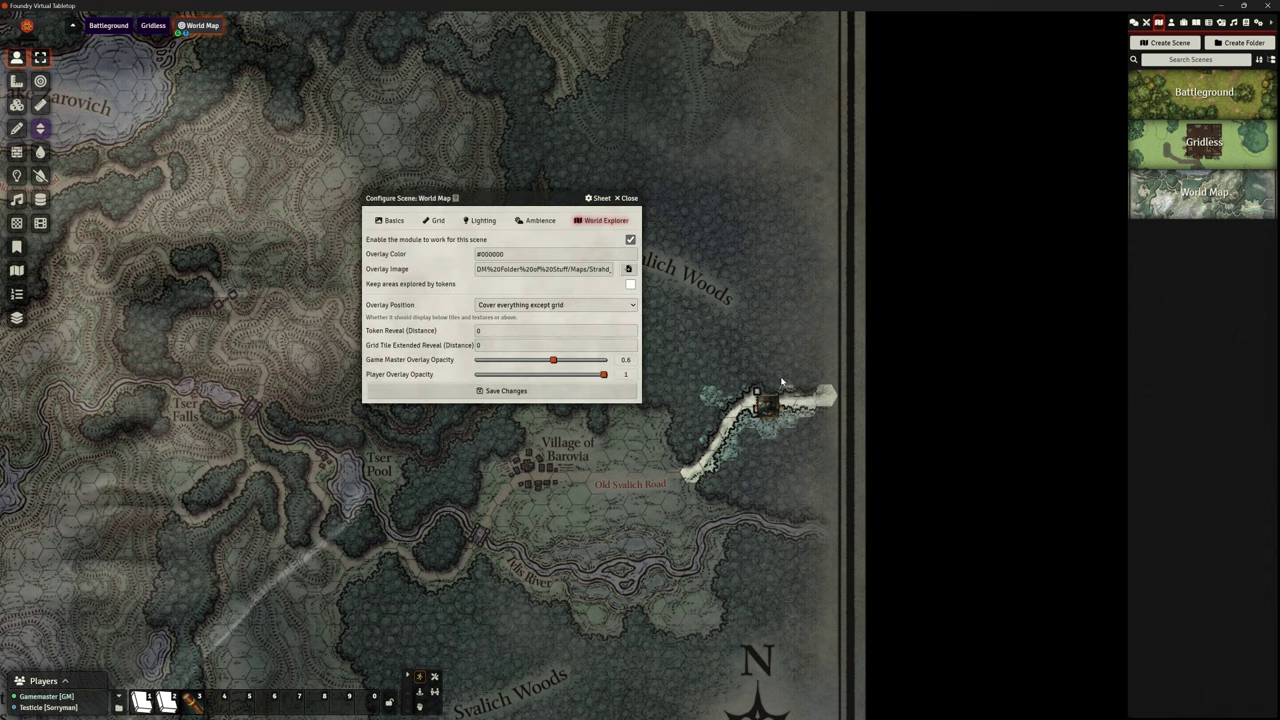
{"action": "left_click", "coordinate": [630, 284]}
{"action": "left_click", "coordinate": [561, 391]}
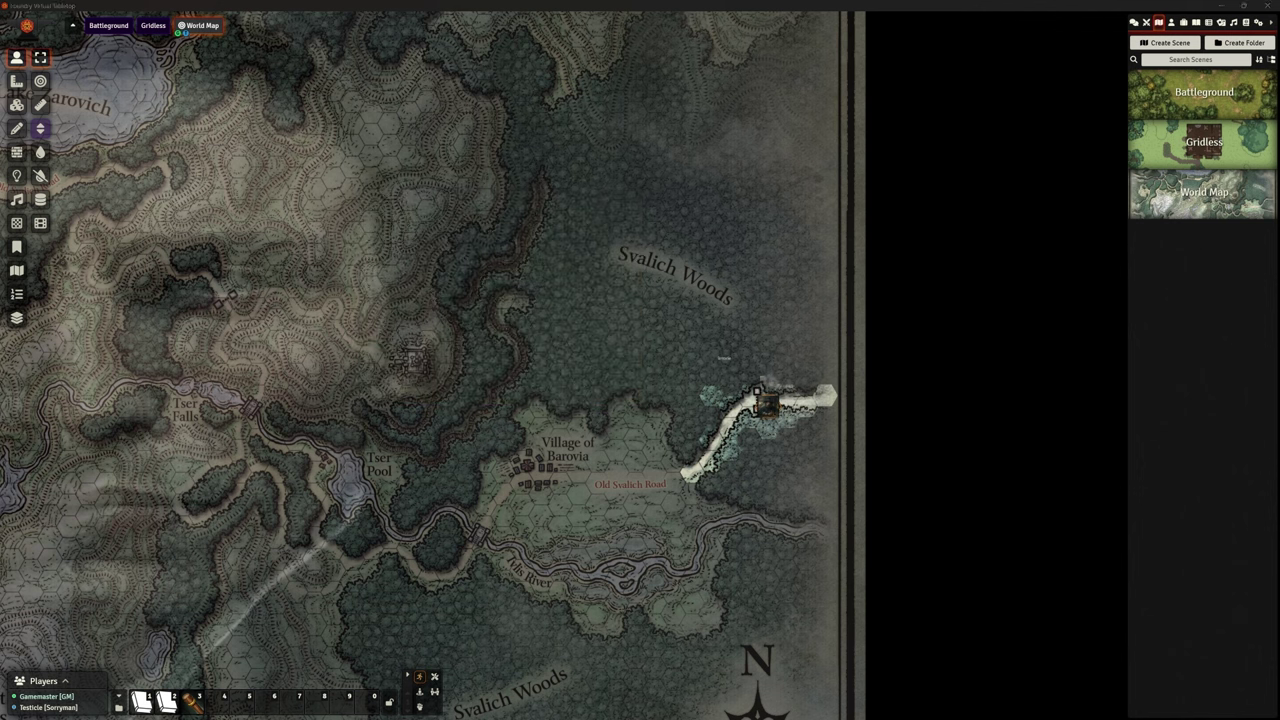
Step: Switch to the player's browser window, maximize it, and walk the token west through the woods and back to the road
{"action": "left_click_drag", "start_coordinate": [1279, 106], "coordinate": [534, 93]}
{"action": "left_click", "coordinate": [1085, 96]}
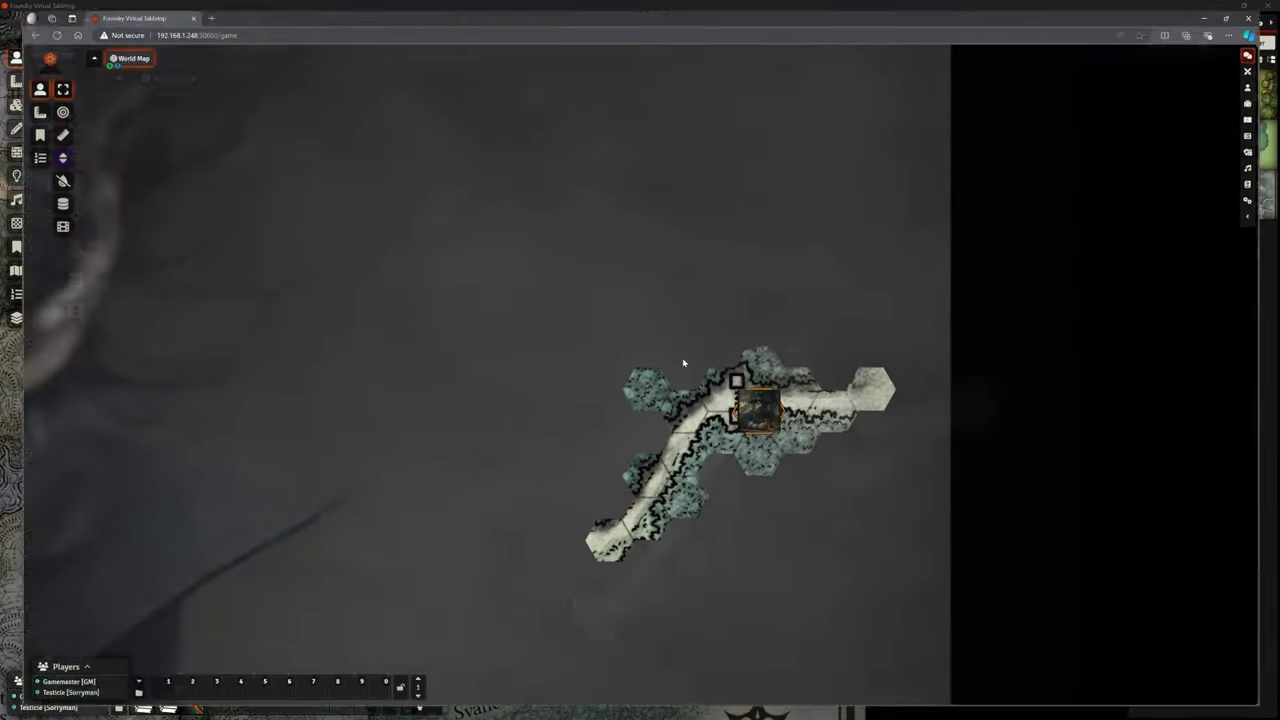
{"action": "scroll", "coordinate": [840, 408], "scroll_direction": "up", "scroll_amount": 15}
{"action": "key", "text": "Left"}
{"action": "key", "text": "Left"}
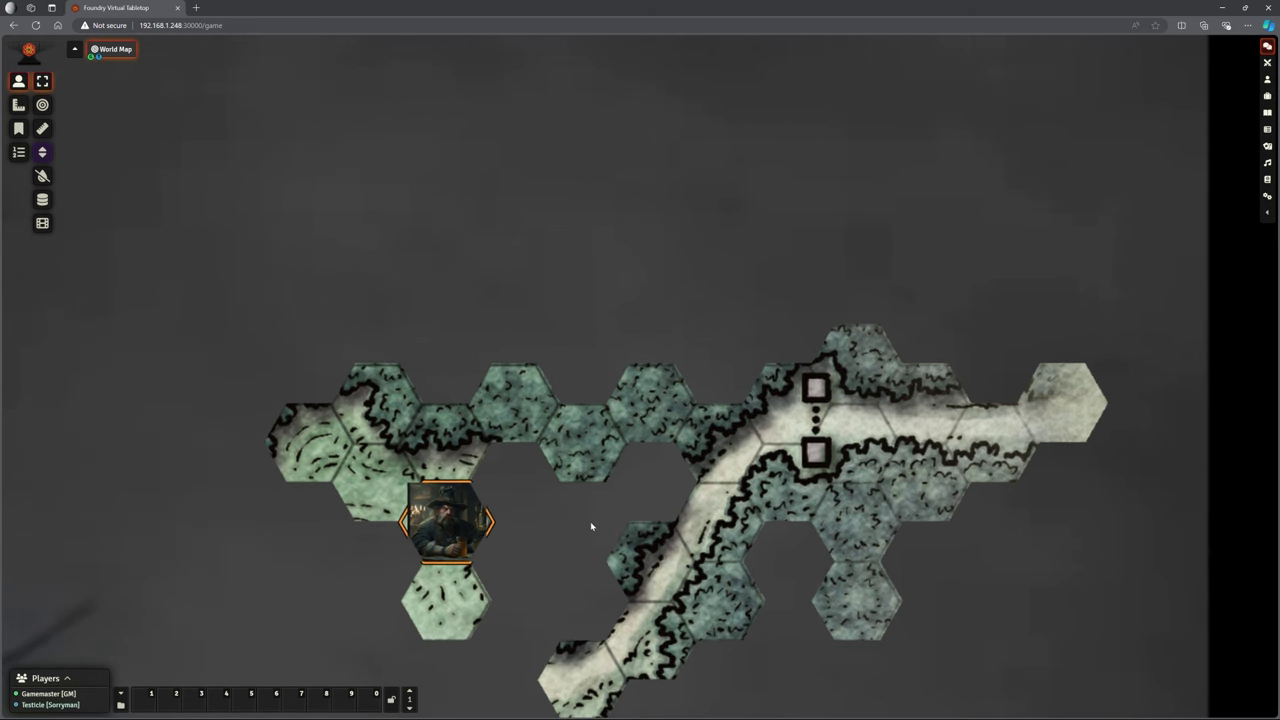
{"action": "key", "text": "Right"}
{"action": "key", "text": "Right"}
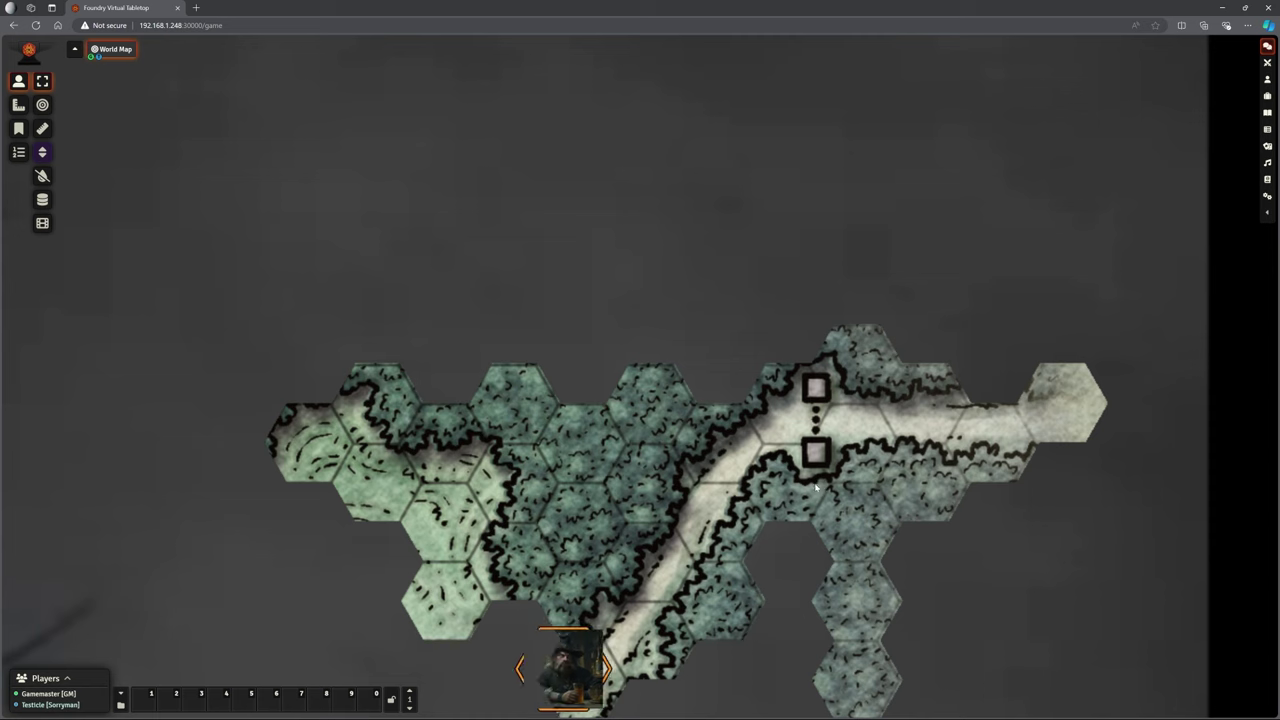
Step: Move the token from the road westward across the unexplored area just north of the Village of Barovia
{"action": "scroll", "coordinate": [749, 528], "scroll_direction": "down", "scroll_amount": 2}
{"action": "scroll", "coordinate": [749, 528], "scroll_direction": "down", "scroll_amount": 2}
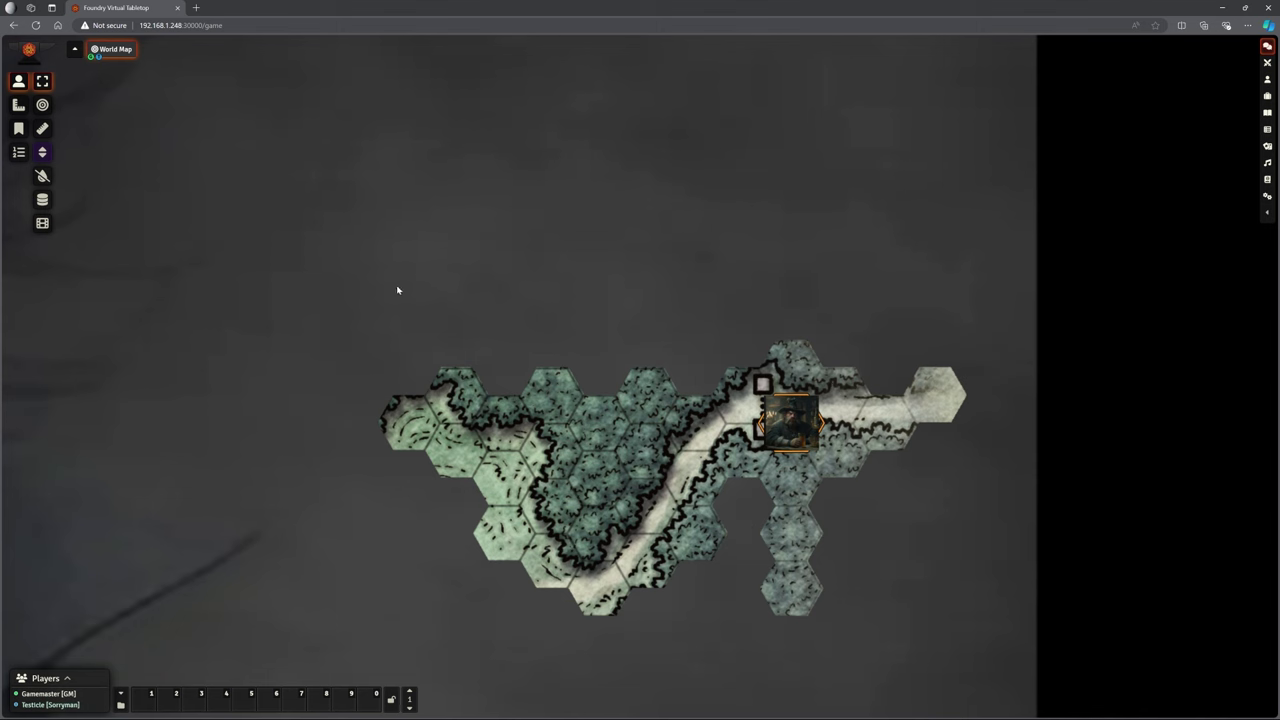
{"action": "scroll", "coordinate": [429, 337], "scroll_direction": "down", "scroll_amount": 15}
{"action": "scroll", "coordinate": [640, 395], "scroll_direction": "up", "scroll_amount": 5}
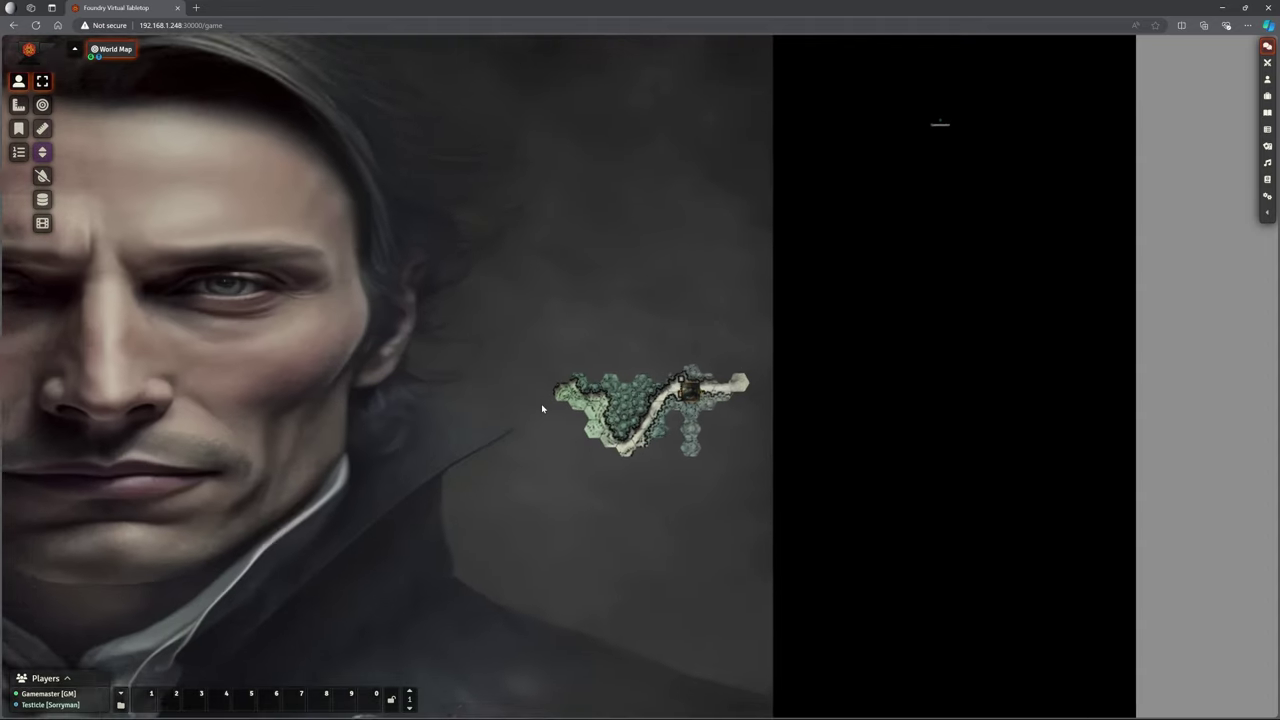
{"action": "left_click_drag", "start_coordinate": [703, 401], "coordinate": [412, 407]}
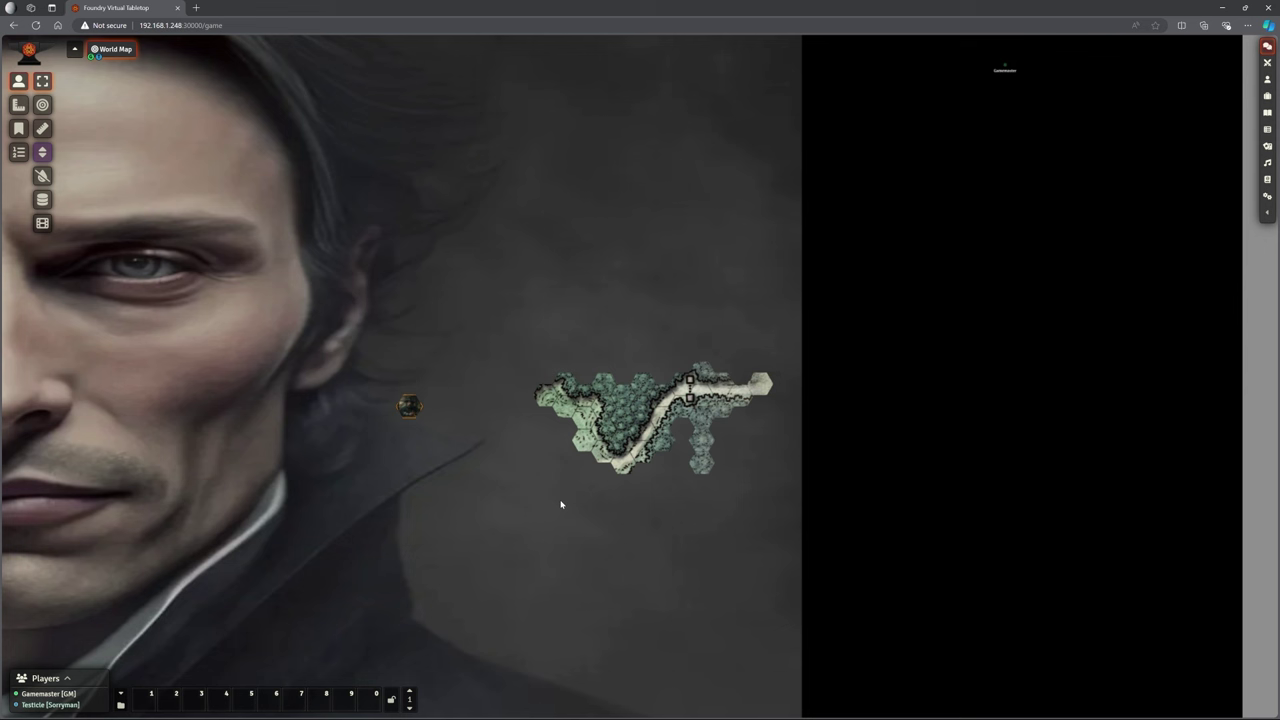
{"action": "left_click_drag", "start_coordinate": [419, 417], "coordinate": [446, 440]}
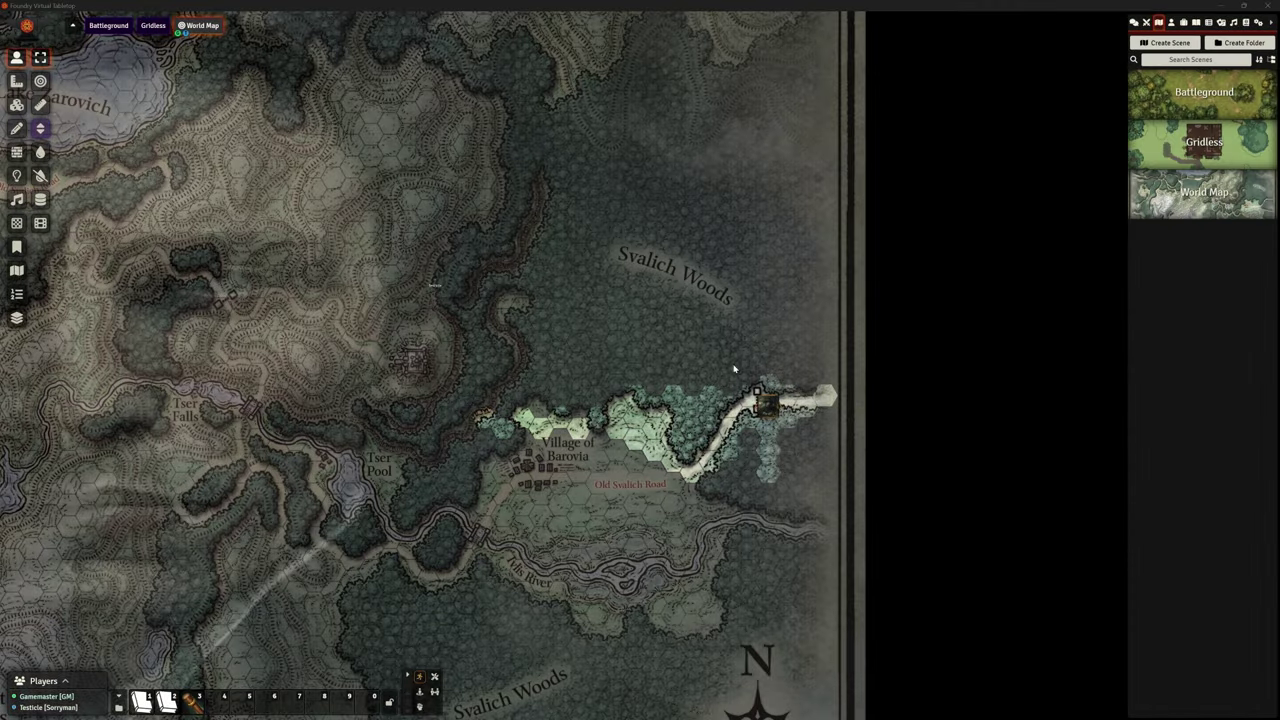
Step: Check the explored strip in the Game Master's view, then set the World Map scene's Grid Tile Extended Reveal to 2 and save the changes
{"action": "scroll", "coordinate": [733, 369], "scroll_direction": "up", "scroll_amount": 11}
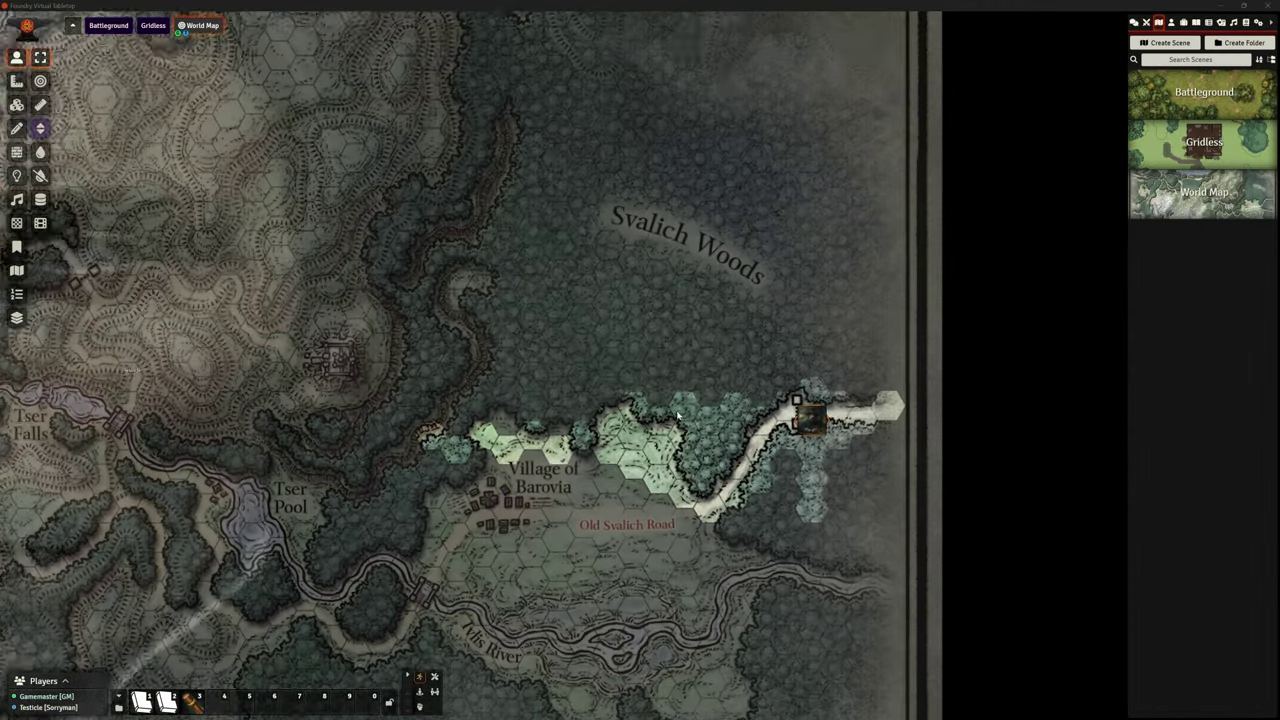
{"action": "scroll", "coordinate": [415, 462], "scroll_direction": "down", "scroll_amount": 2}
{"action": "scroll", "coordinate": [550, 337], "scroll_direction": "down", "scroll_amount": 3}
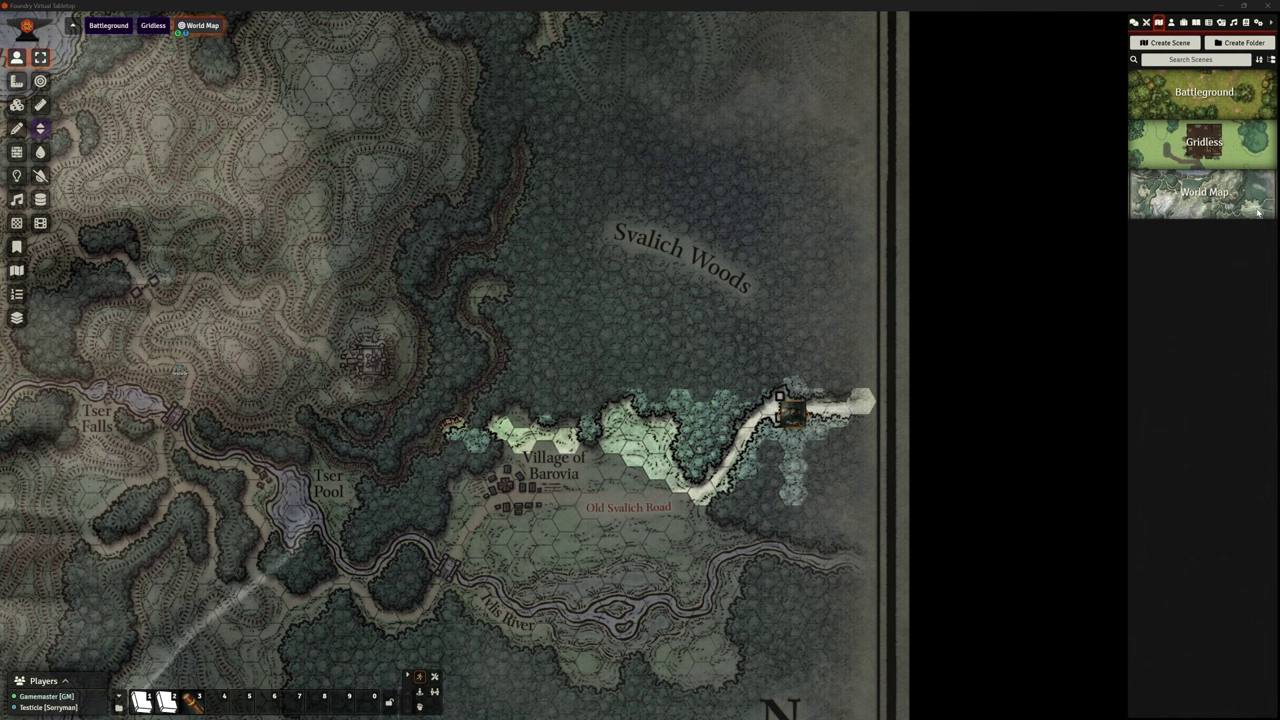
{"action": "right_click", "coordinate": [1218, 193]}
{"action": "left_click", "coordinate": [1165, 237]}
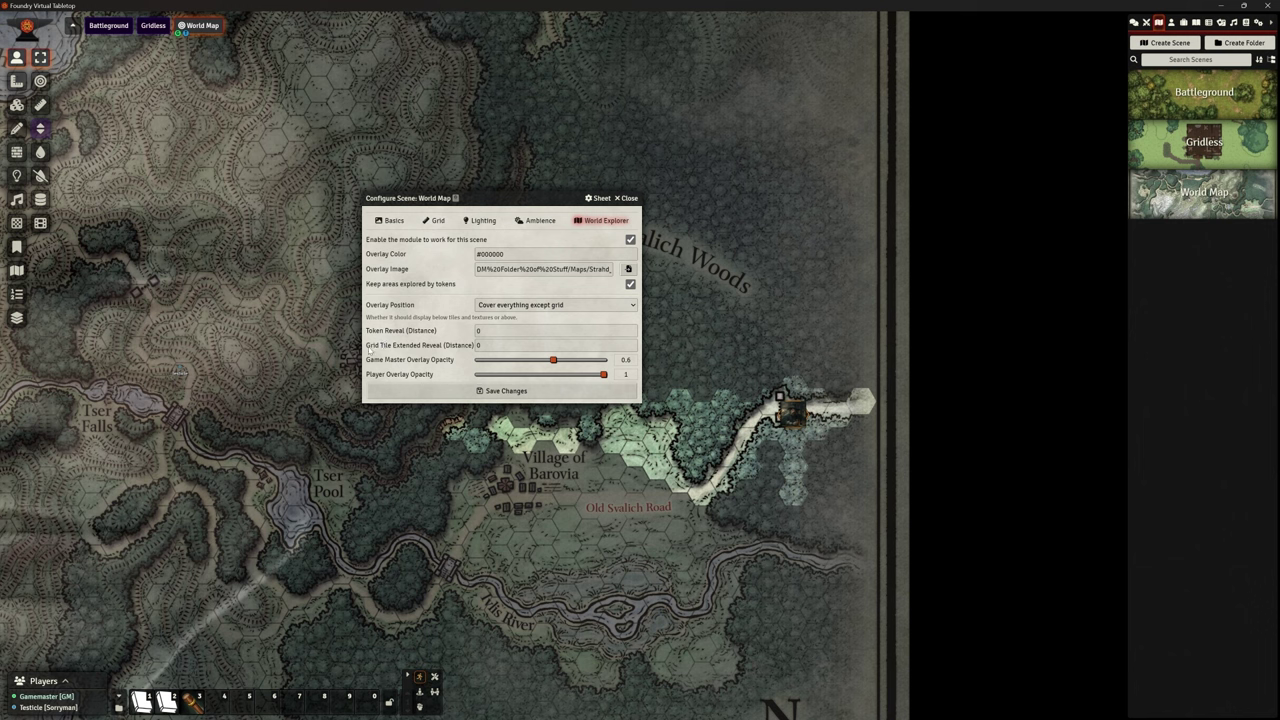
{"action": "left_click", "coordinate": [460, 344]}
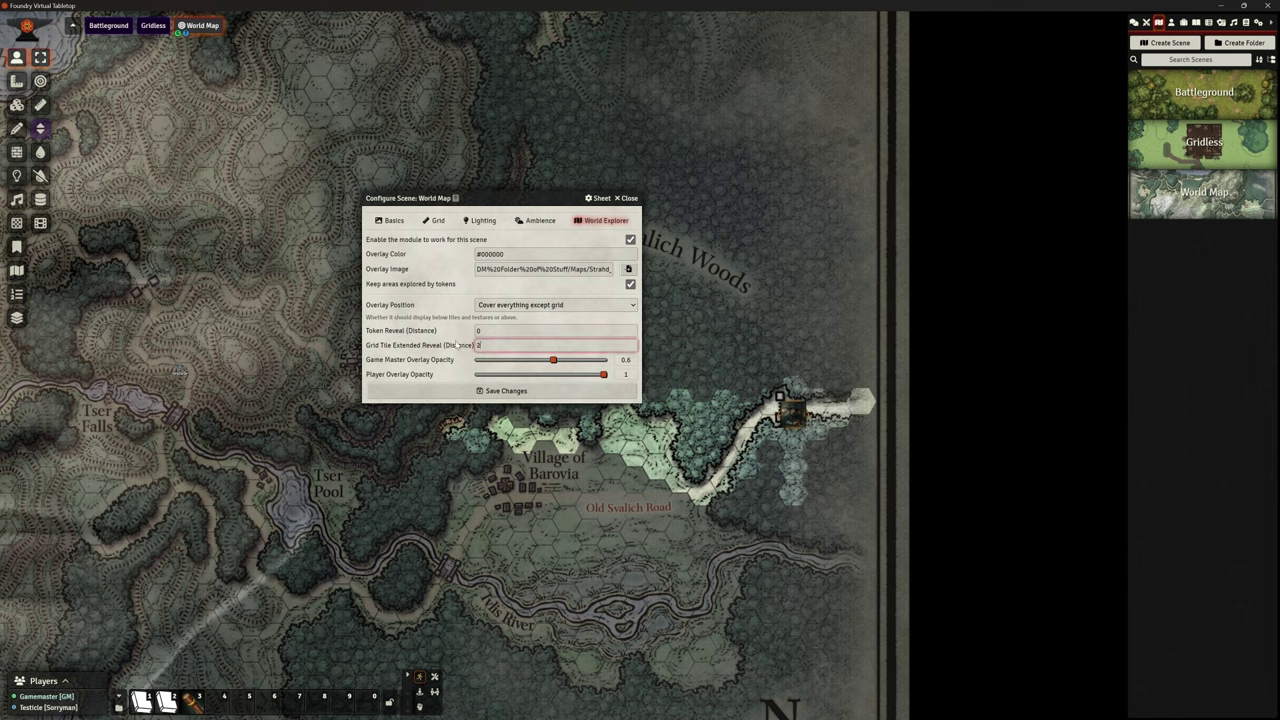
{"action": "left_click", "coordinate": [497, 392]}
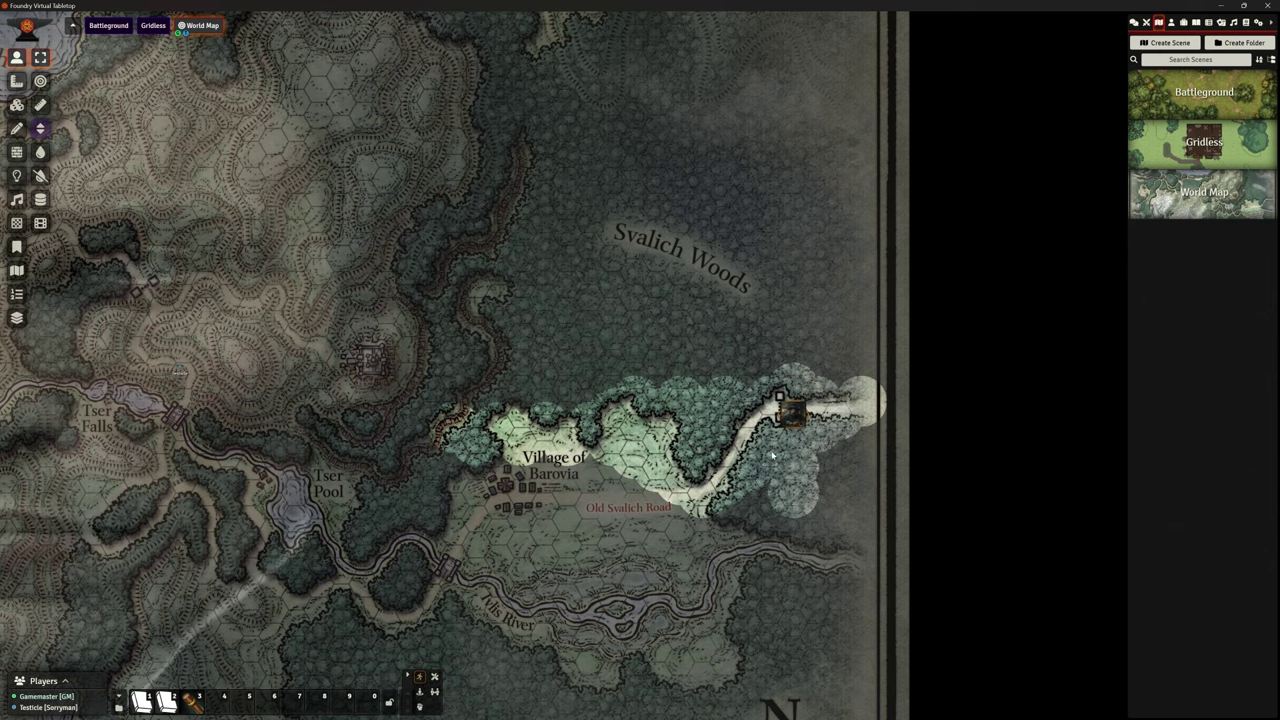
Step: Bring the player's window back and walk the token north from the clearing into the Svalich Woods
{"action": "left_click_drag", "start_coordinate": [1279, 45], "coordinate": [304, 70]}
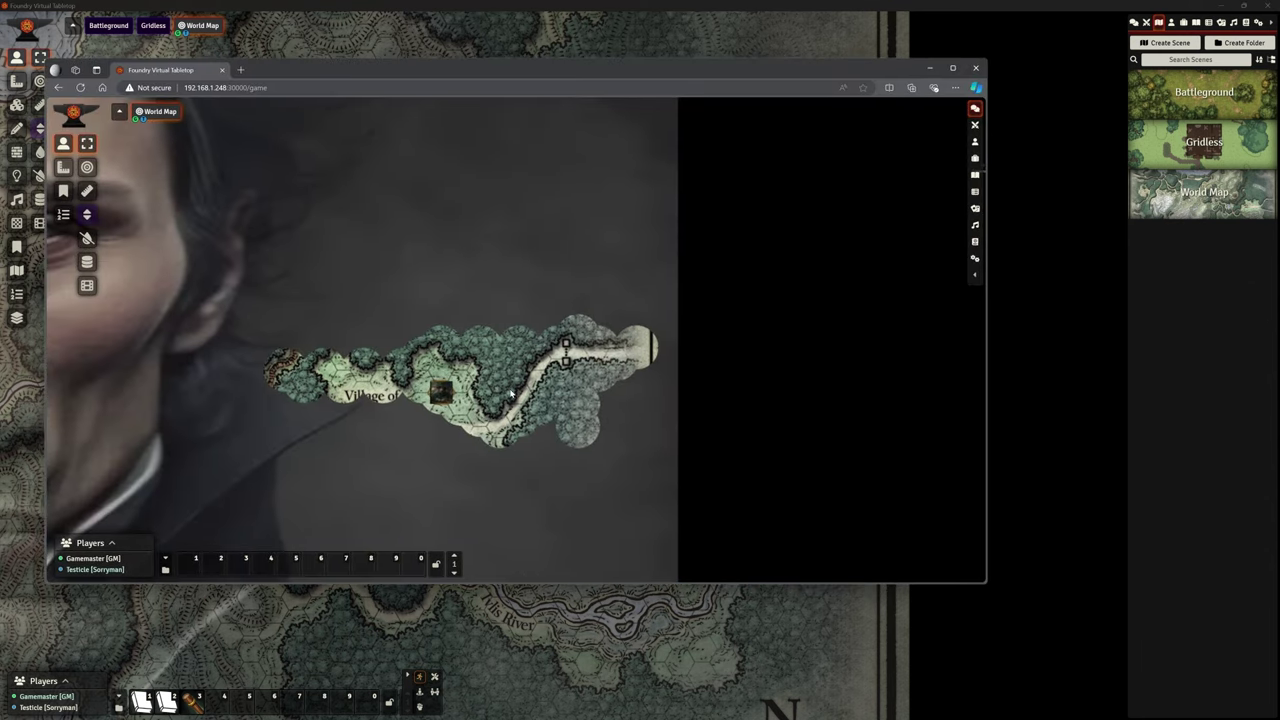
{"action": "key", "text": "Up"}
{"action": "key", "text": "Up"}
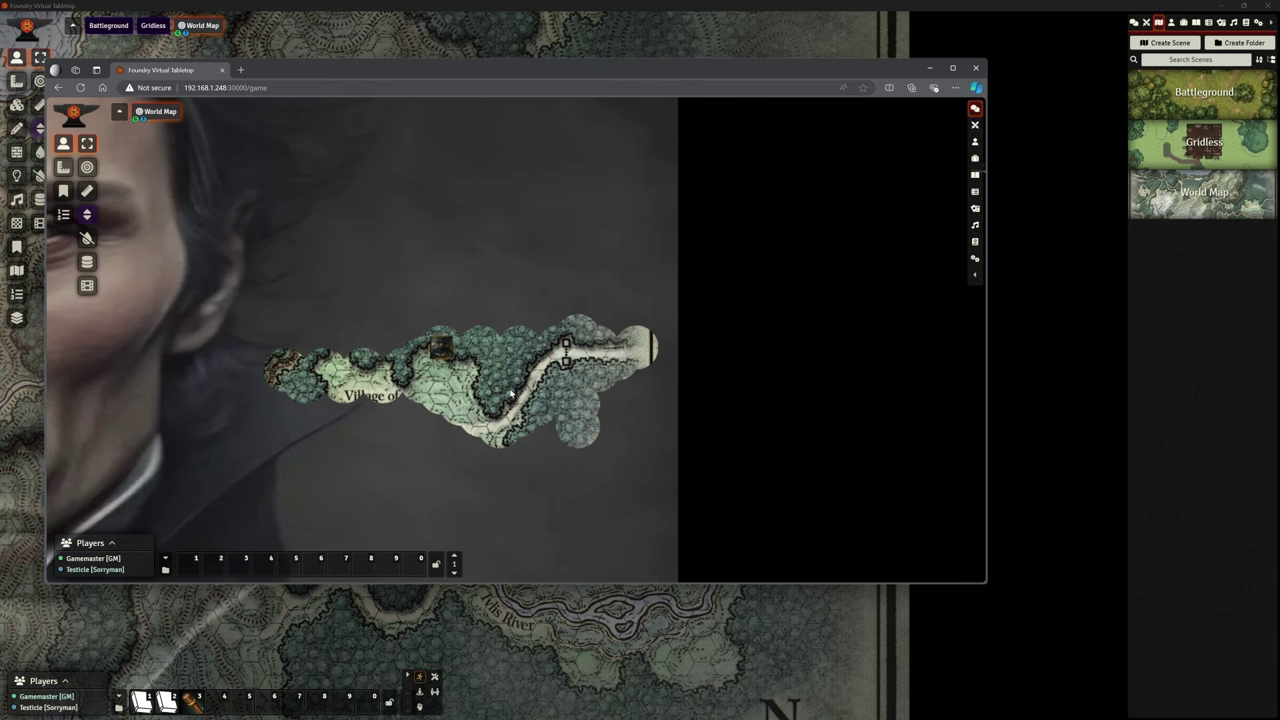
{"action": "key", "text": "Up"}
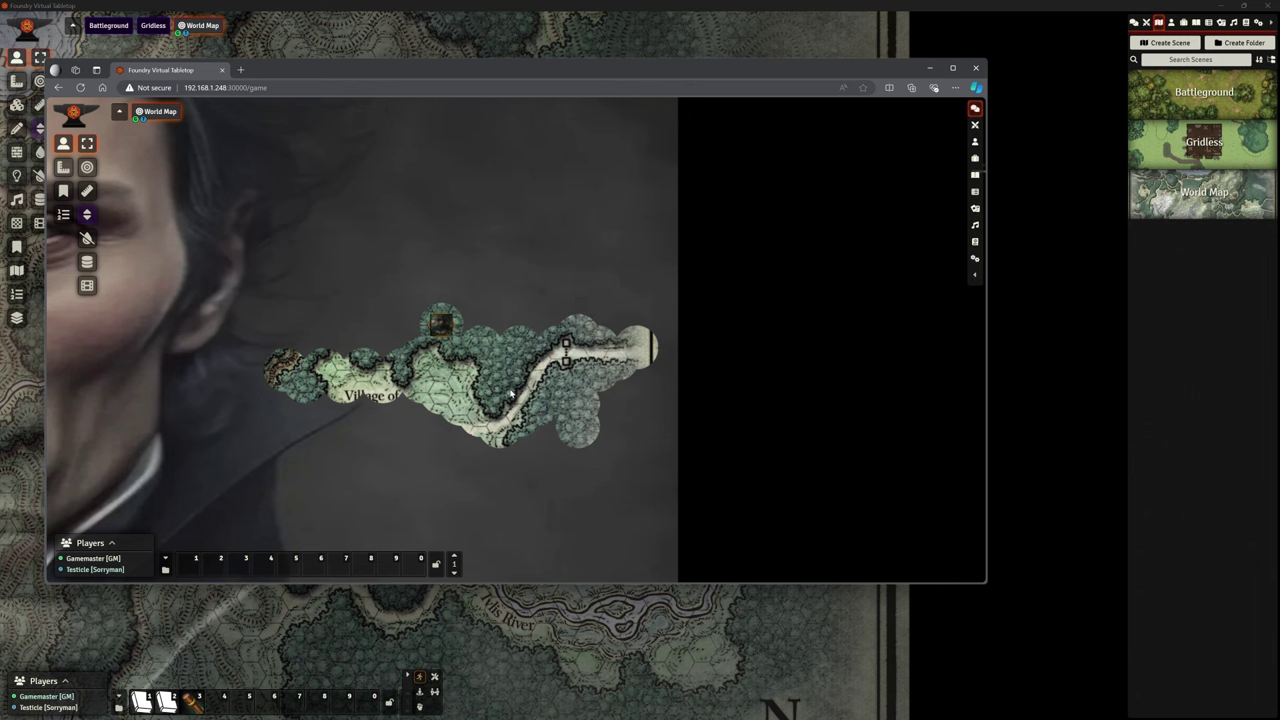
{"action": "scroll", "coordinate": [408, 212], "scroll_direction": "up", "scroll_amount": 17}
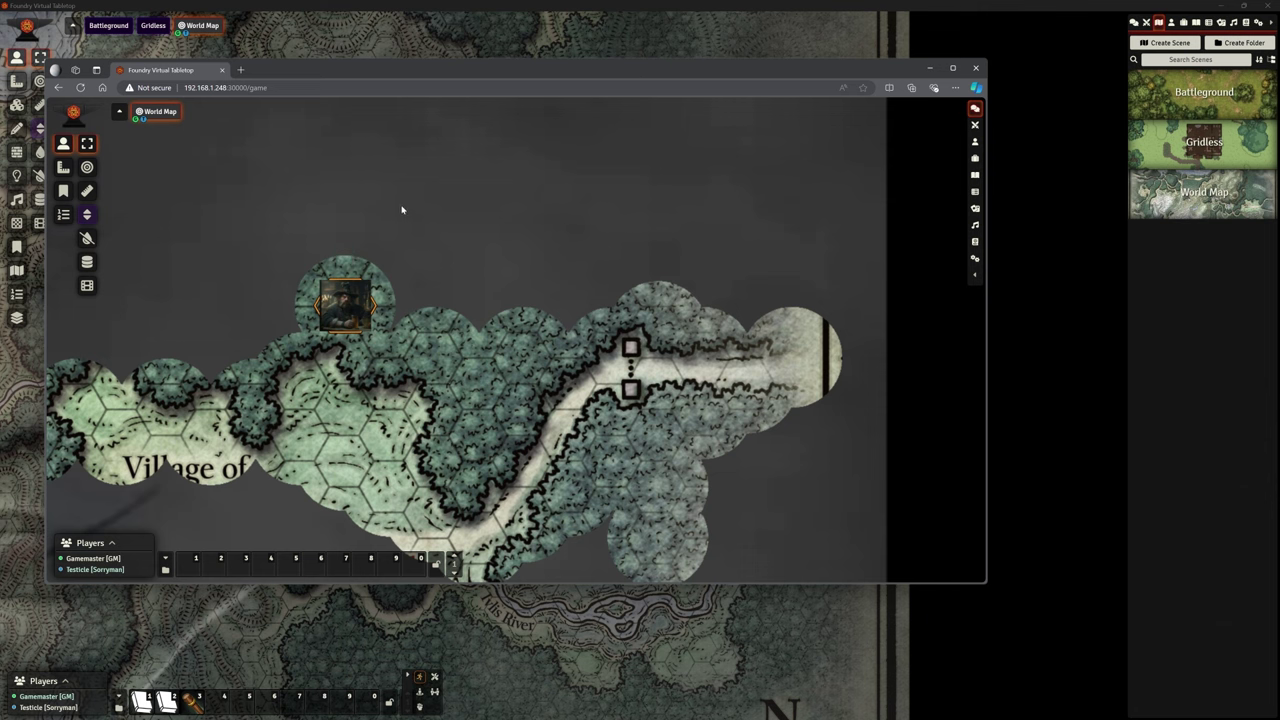
{"action": "key", "text": "Up"}
{"action": "key", "text": "Up"}
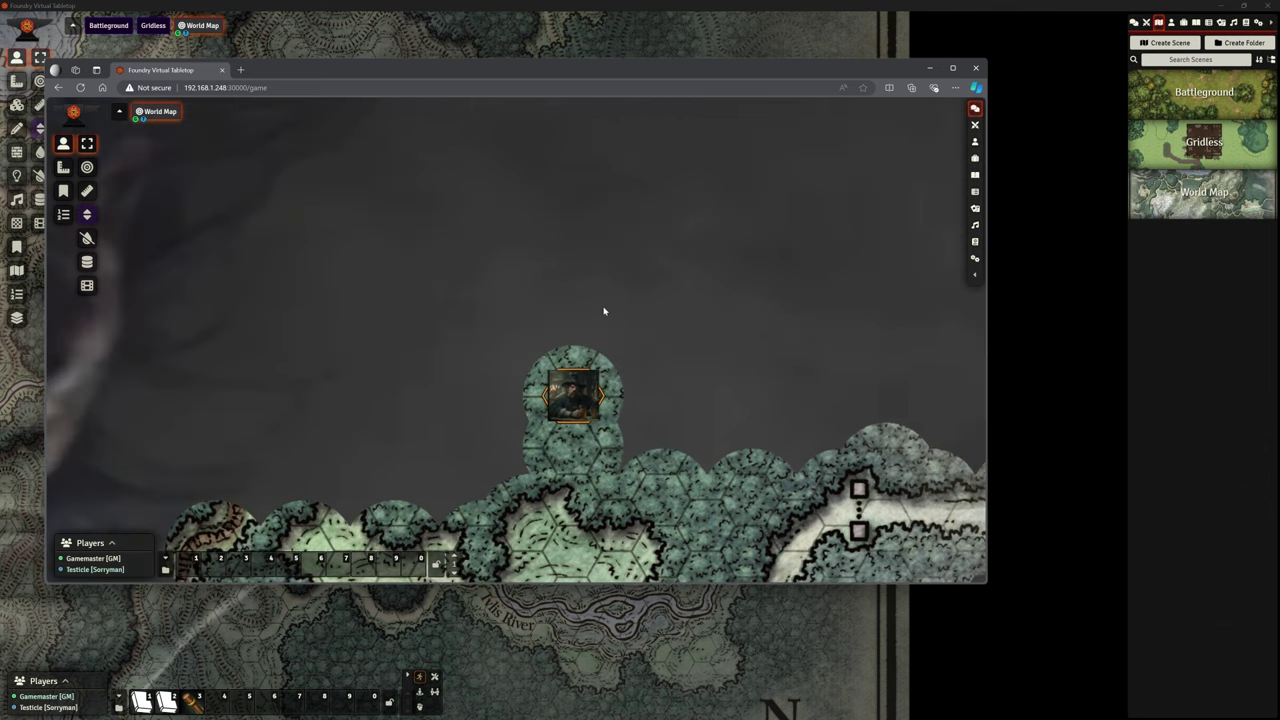
{"action": "key", "text": "Left"}
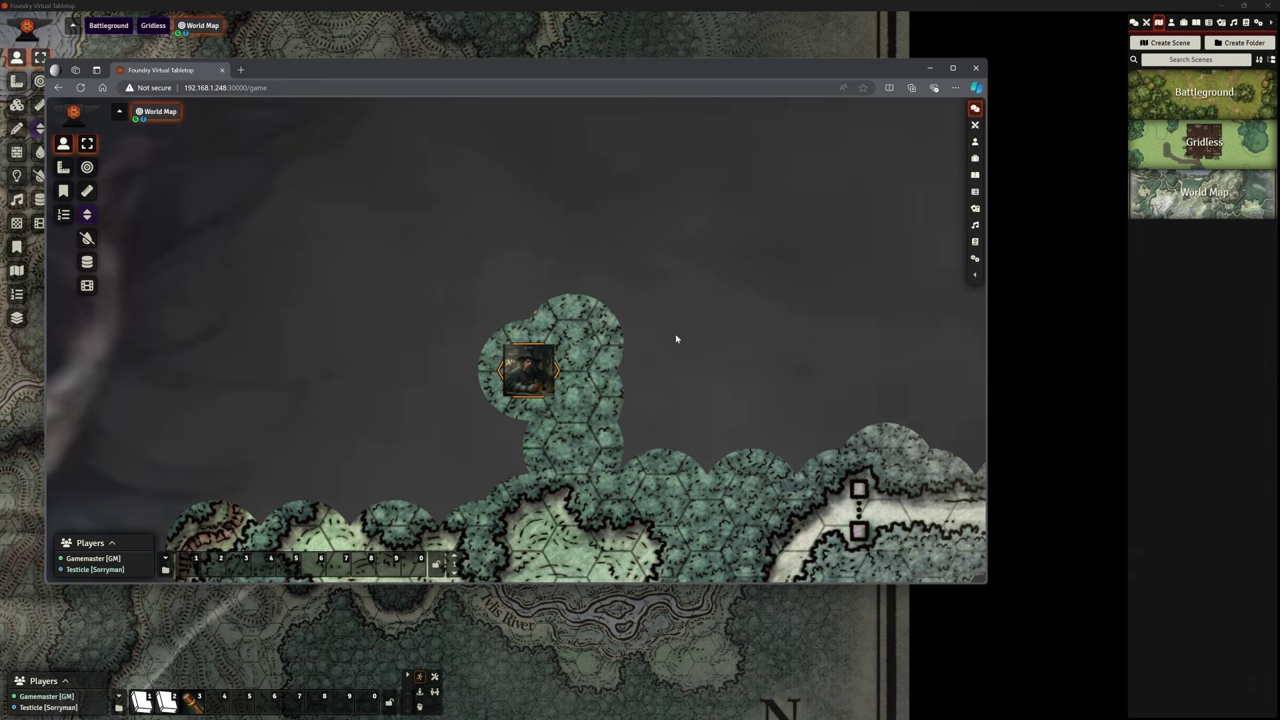
Step: In the World Map scene's World Explorer settings, set Token Reveal to 5 and Grid Tile Extended Reveal to 0, and save the changes
{"action": "left_click_drag", "start_coordinate": [674, 80], "coordinate": [1279, 40]}
{"action": "right_click", "coordinate": [1204, 192]}
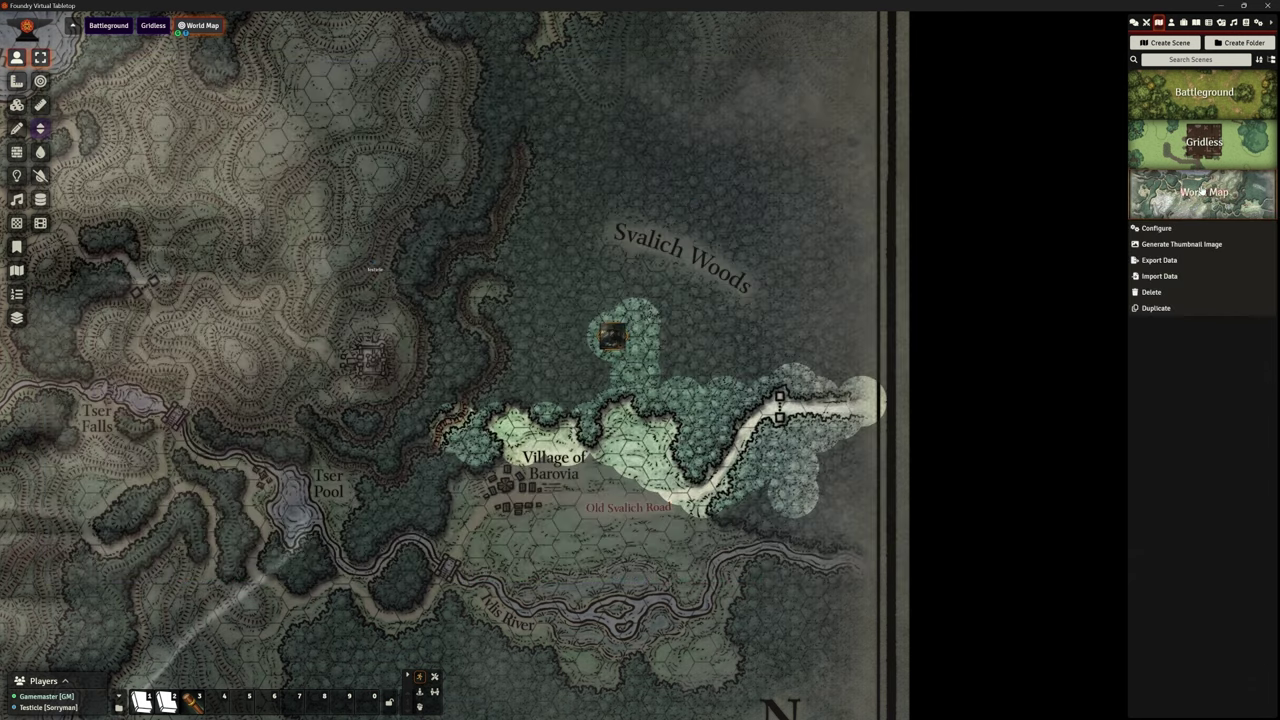
{"action": "left_click", "coordinate": [1165, 229]}
{"action": "left_click_drag", "start_coordinate": [485, 345], "coordinate": [455, 334]}
{"action": "type", "text": "0"}
{"action": "left_click", "coordinate": [450, 334]}
{"action": "left_click", "coordinate": [508, 391]}
Step: Return to the player's window and walk the token farther north, then west through the Svalich Woods
{"action": "left_click_drag", "start_coordinate": [1279, 50], "coordinate": [456, 88]}
{"action": "left_click", "coordinate": [544, 378]}
{"action": "key", "text": "Up"}
{"action": "key", "text": "Up"}
{"action": "key", "text": "Left"}
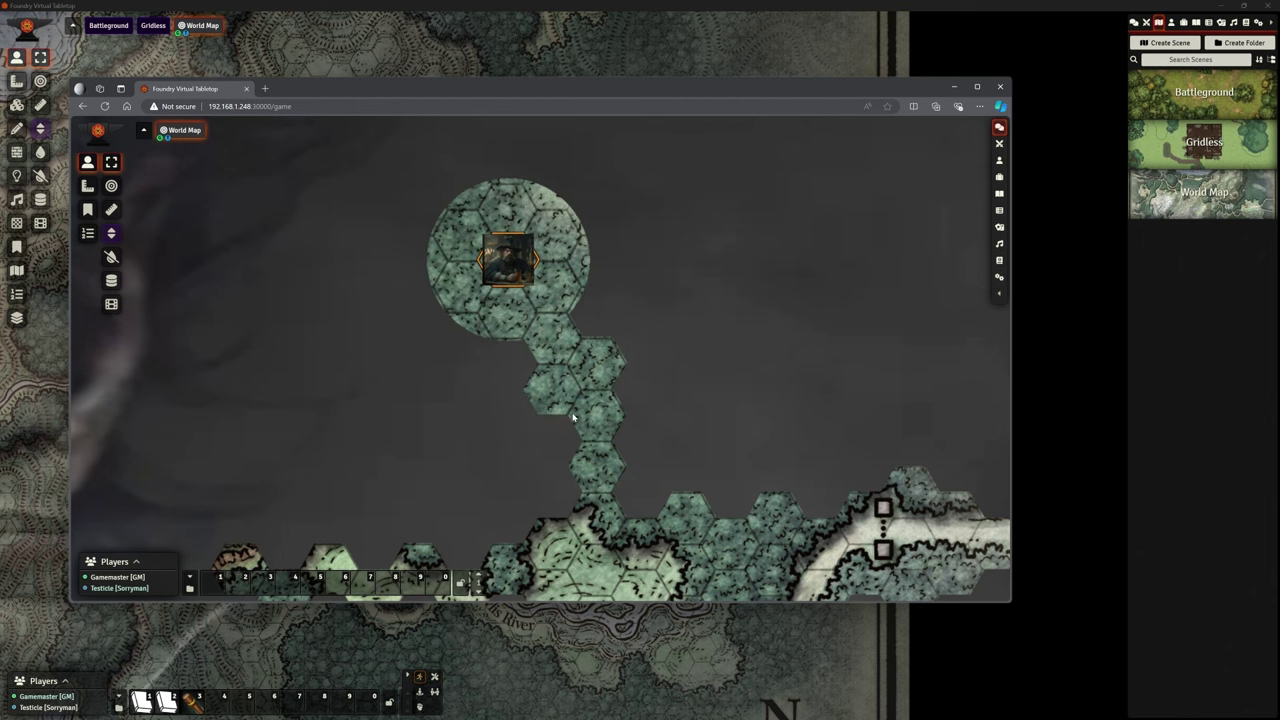
{"action": "key", "text": "Left"}
{"action": "key", "text": "Left"}
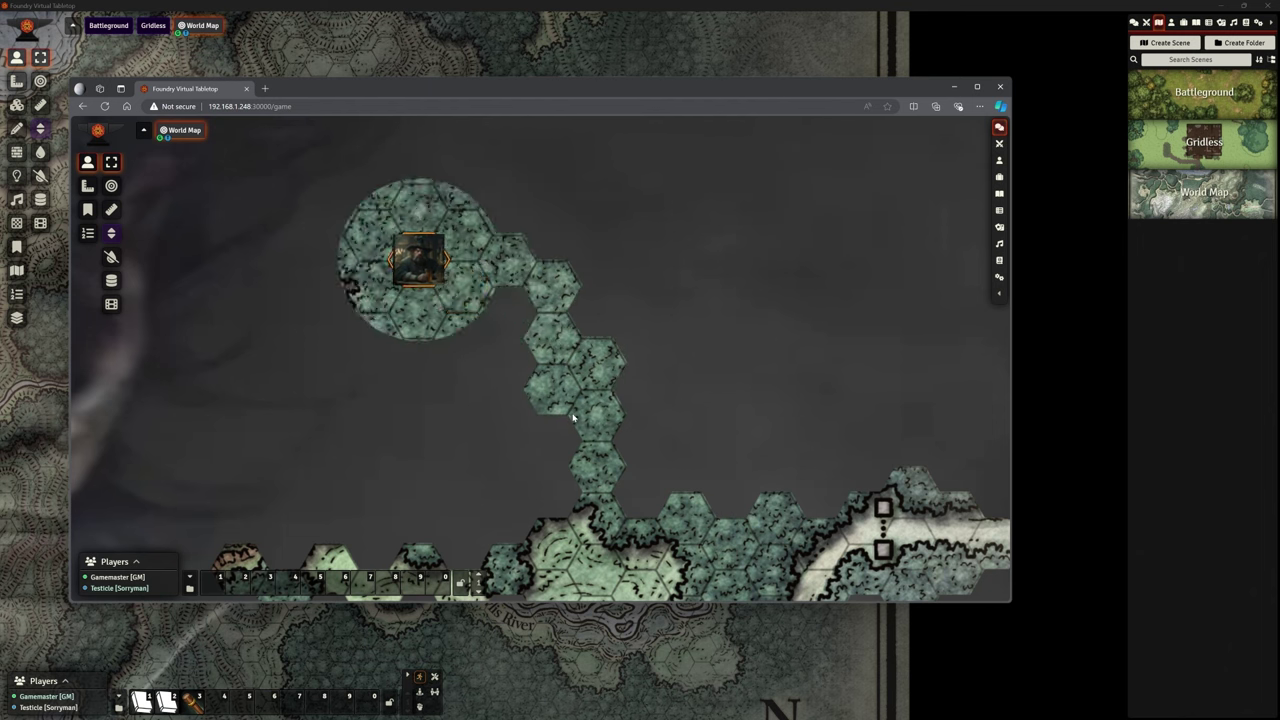
Step: Walk the token south through the woods, then west to the cliff edge above the Village of Barovia
{"action": "key", "text": "Down"}
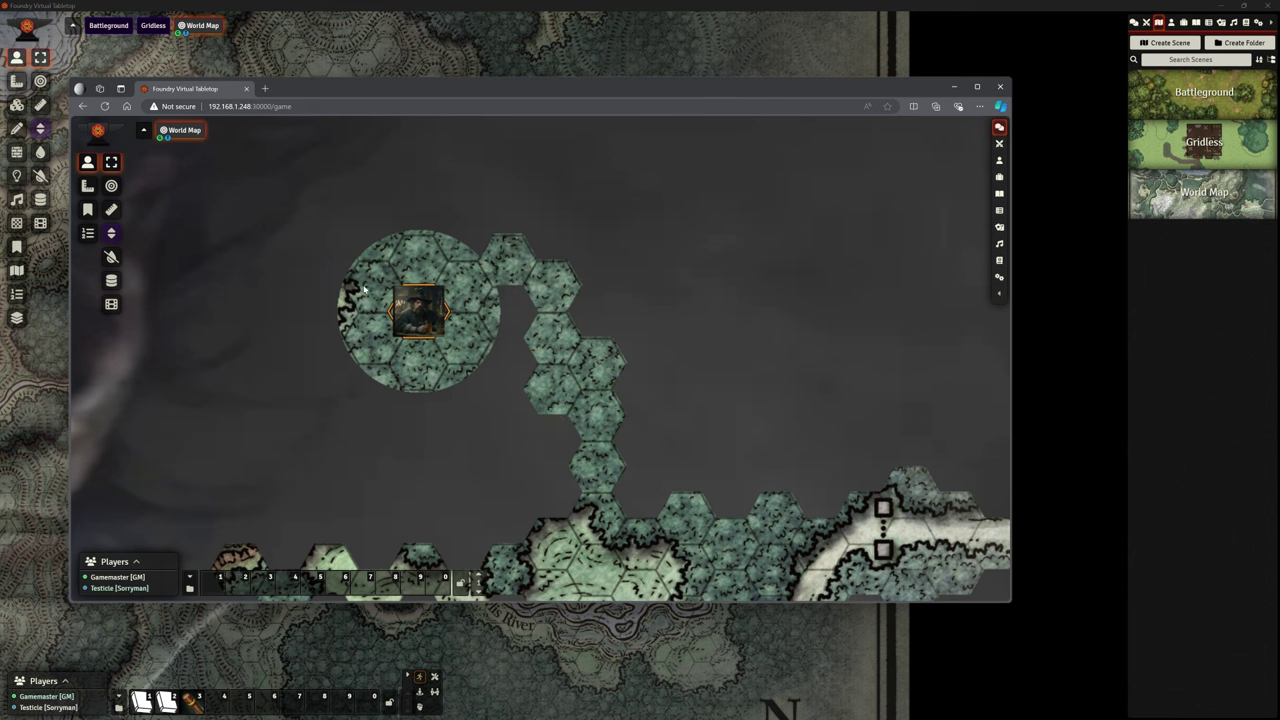
{"action": "key", "text": "Down"}
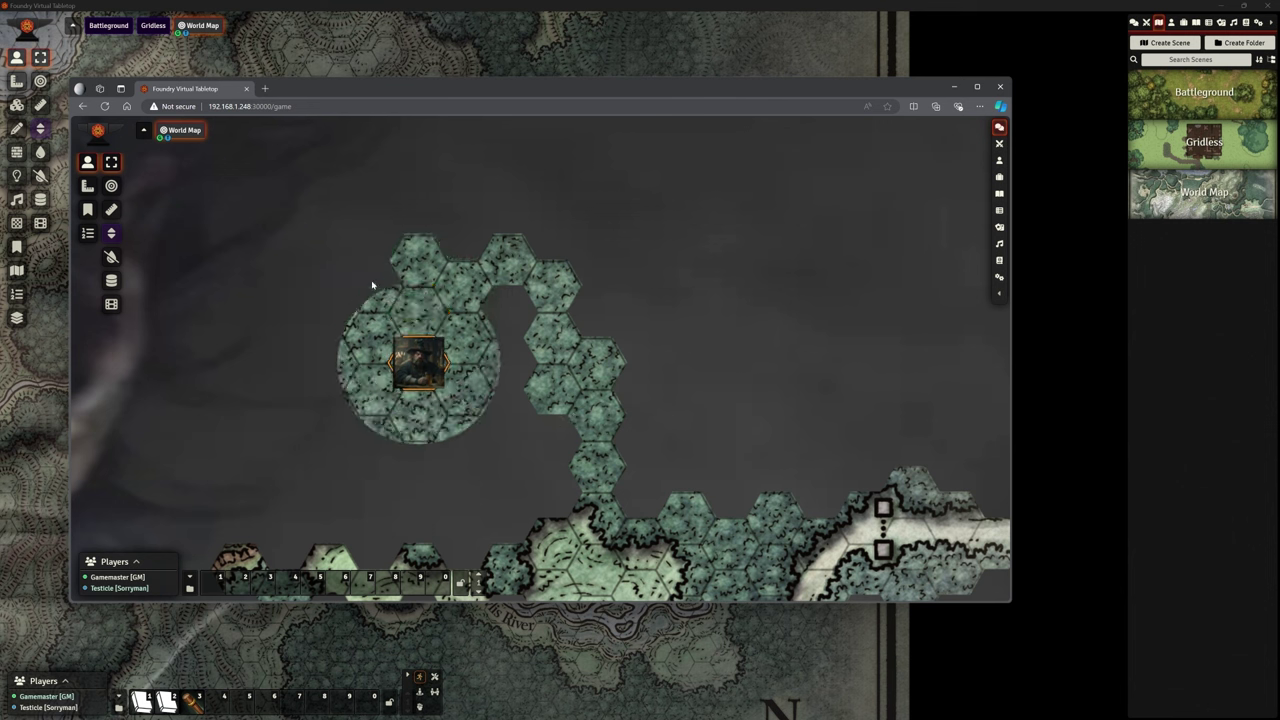
{"action": "key", "text": "Down"}
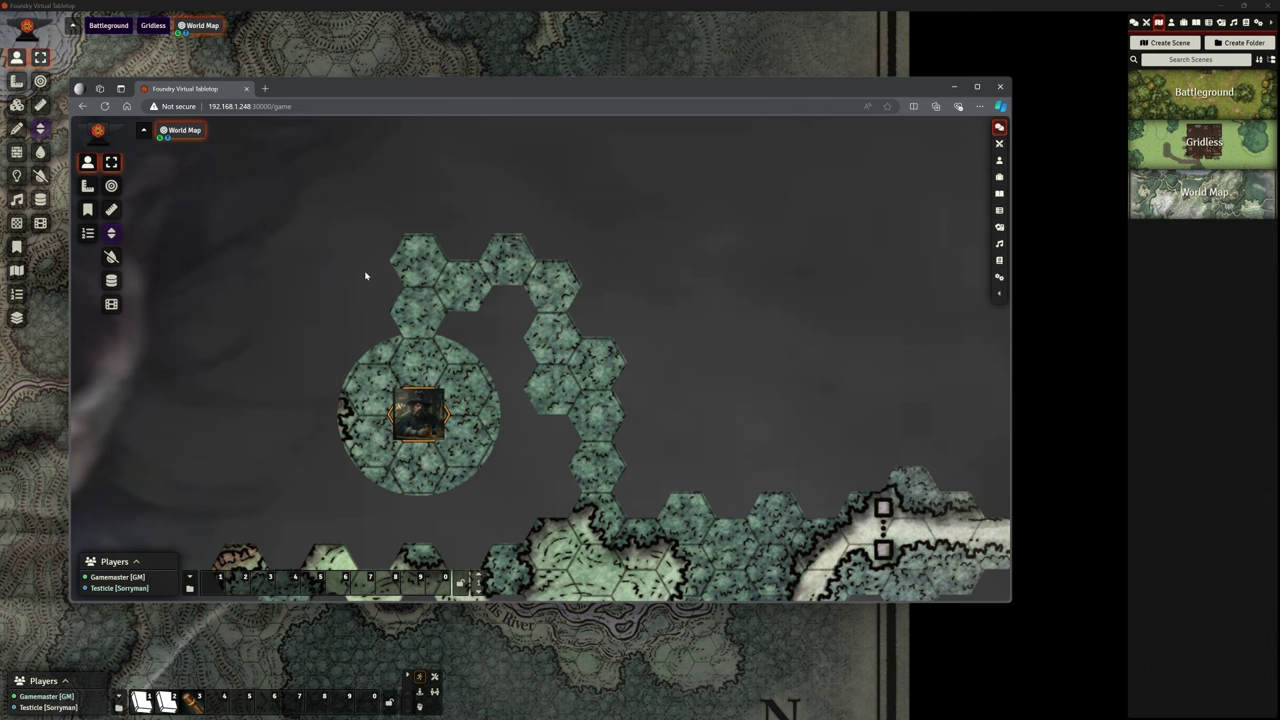
{"action": "key", "text": "Left"}
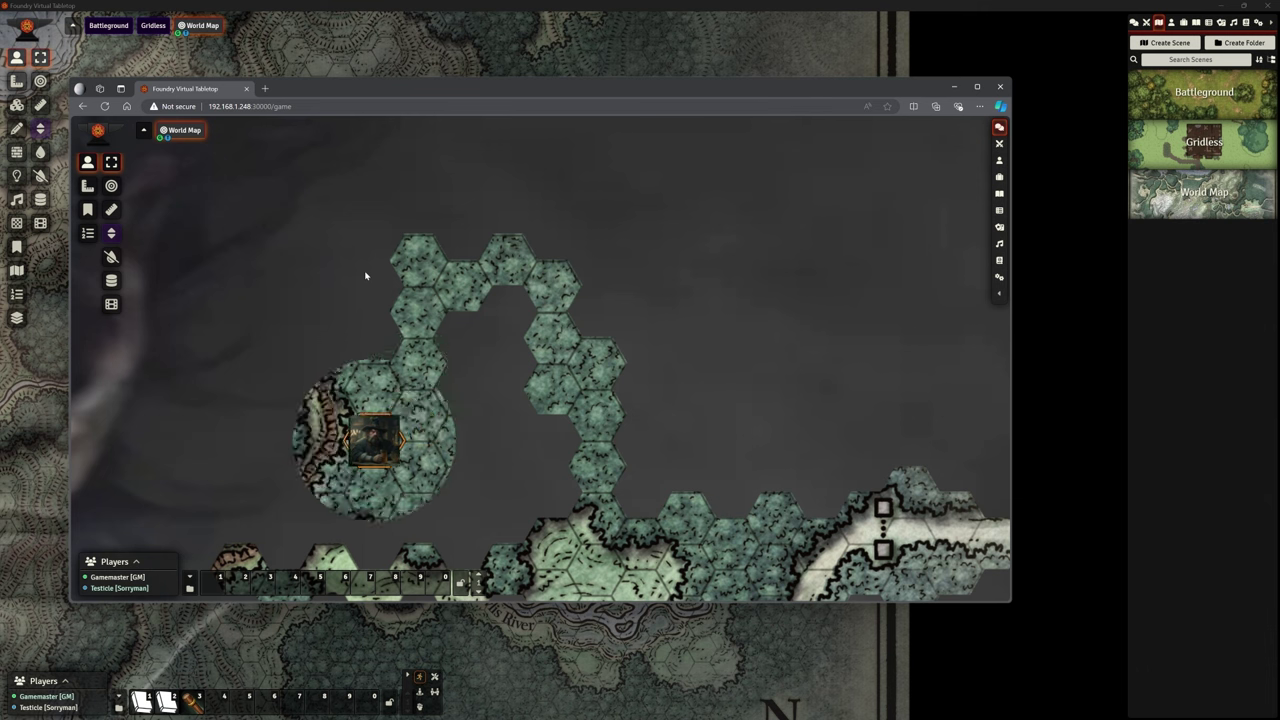
{"action": "key", "text": "Left"}
{"action": "key", "text": "Right"}
Step: Return to the Game Master's window, set the World Map's Grid Tile Extended Reveal to 5 and Token Reveal to 10, and save the changes
{"action": "left_click", "coordinate": [953, 86]}
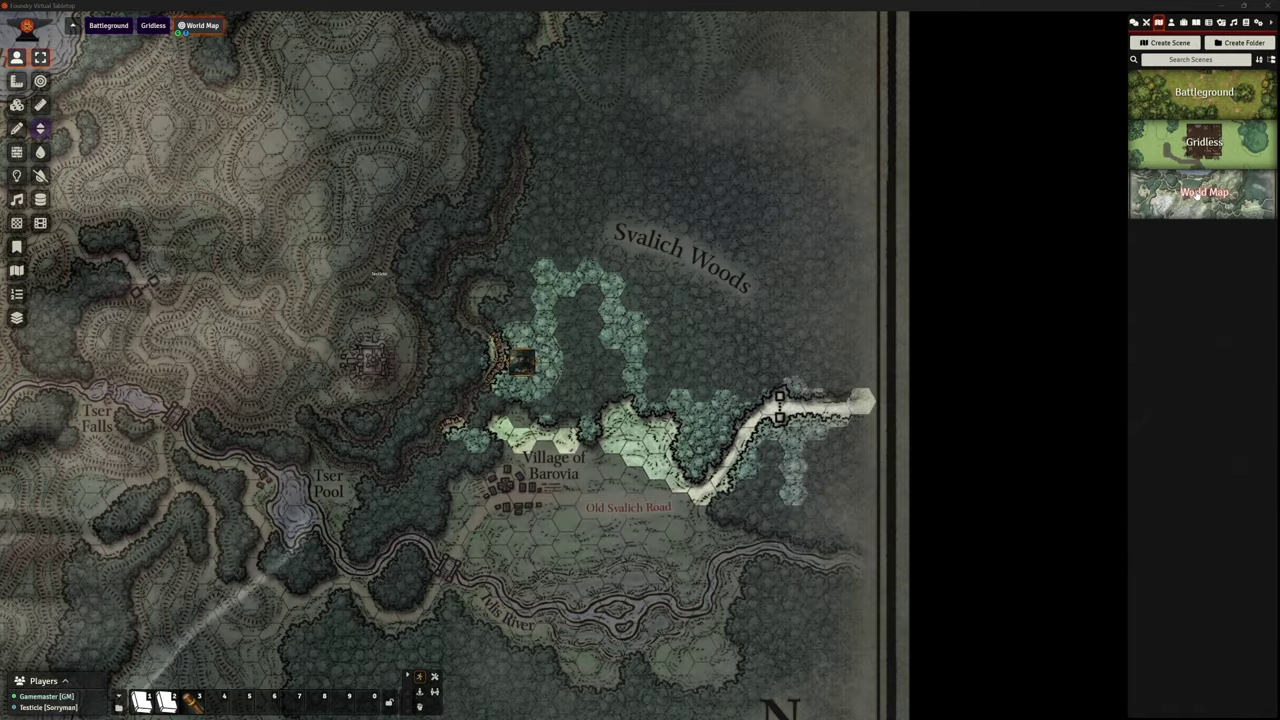
{"action": "right_click", "coordinate": [1200, 192]}
{"action": "left_click", "coordinate": [1160, 232]}
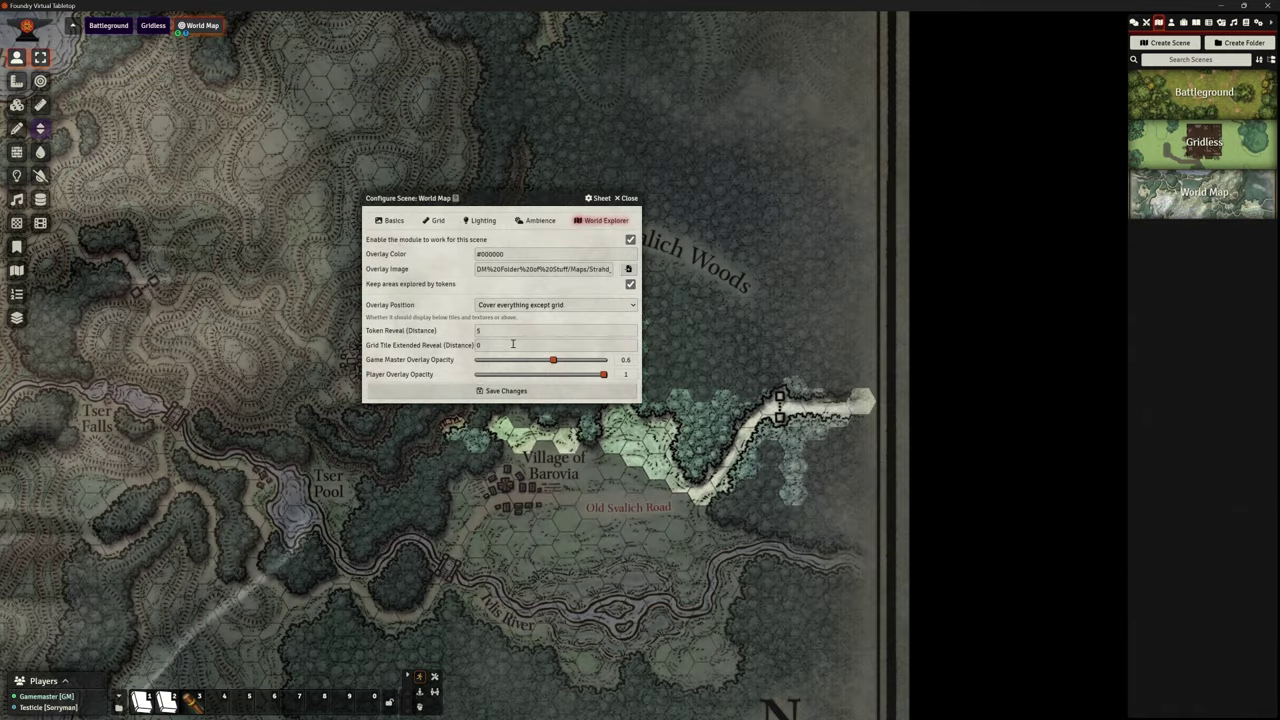
{"action": "left_click_drag", "start_coordinate": [496, 344], "coordinate": [449, 333]}
{"action": "type", "text": "5"}
{"action": "type", "text": "10"}
{"action": "left_click", "coordinate": [486, 391]}
Step: Switch to the player's window, maximize it, and walk the token west over the cliffs to the area beside the castle
{"action": "left_click_drag", "start_coordinate": [1279, 40], "coordinate": [406, 106]}
{"action": "left_click", "coordinate": [1032, 103]}
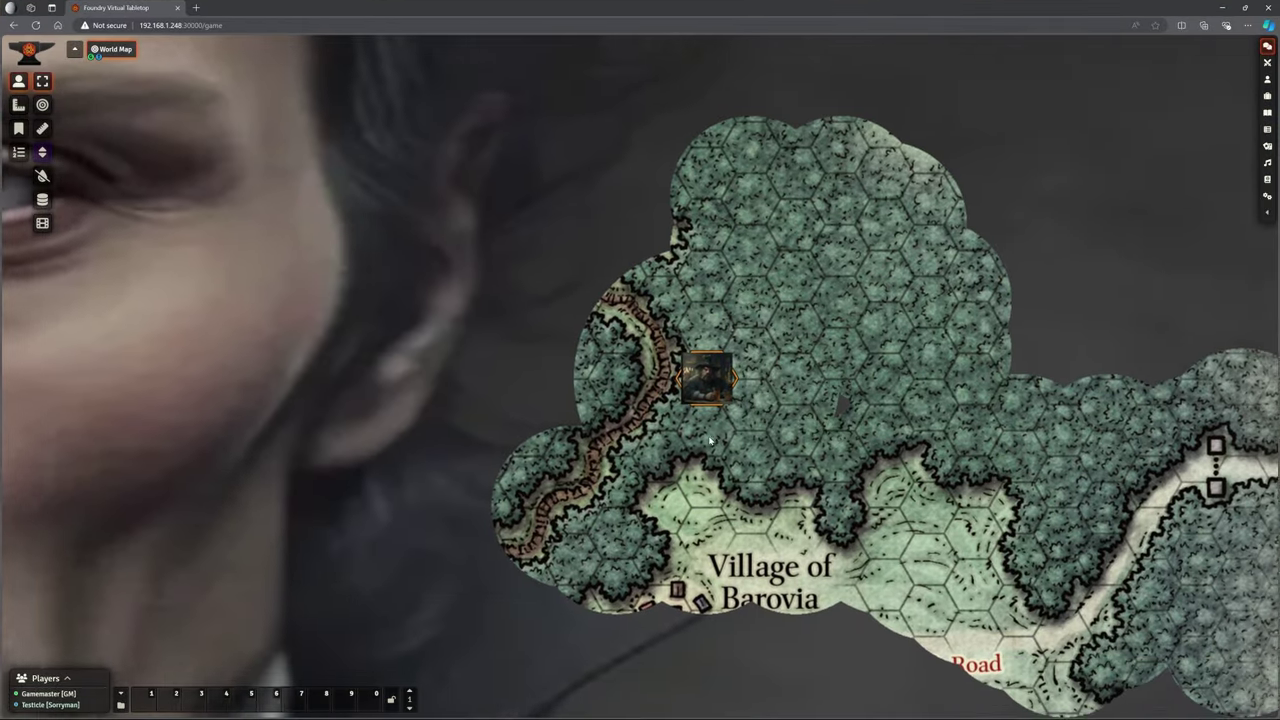
{"action": "key", "text": "Left"}
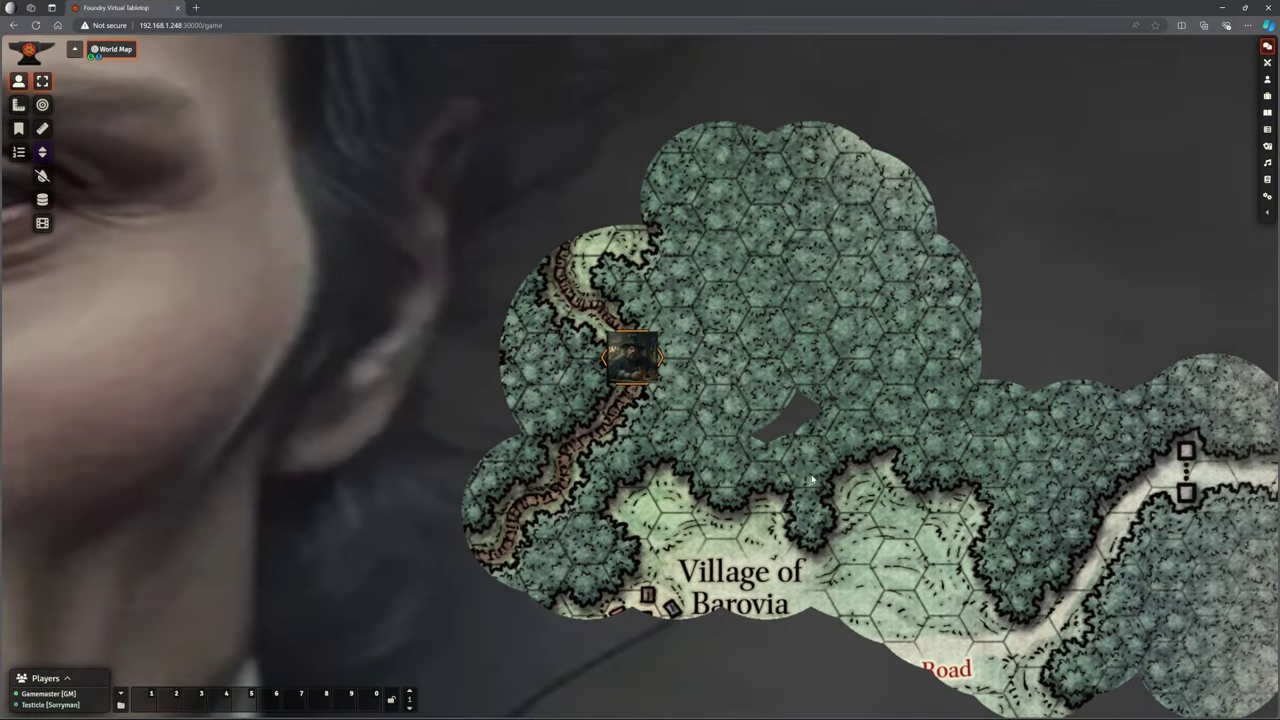
{"action": "key", "text": "Down+Left"}
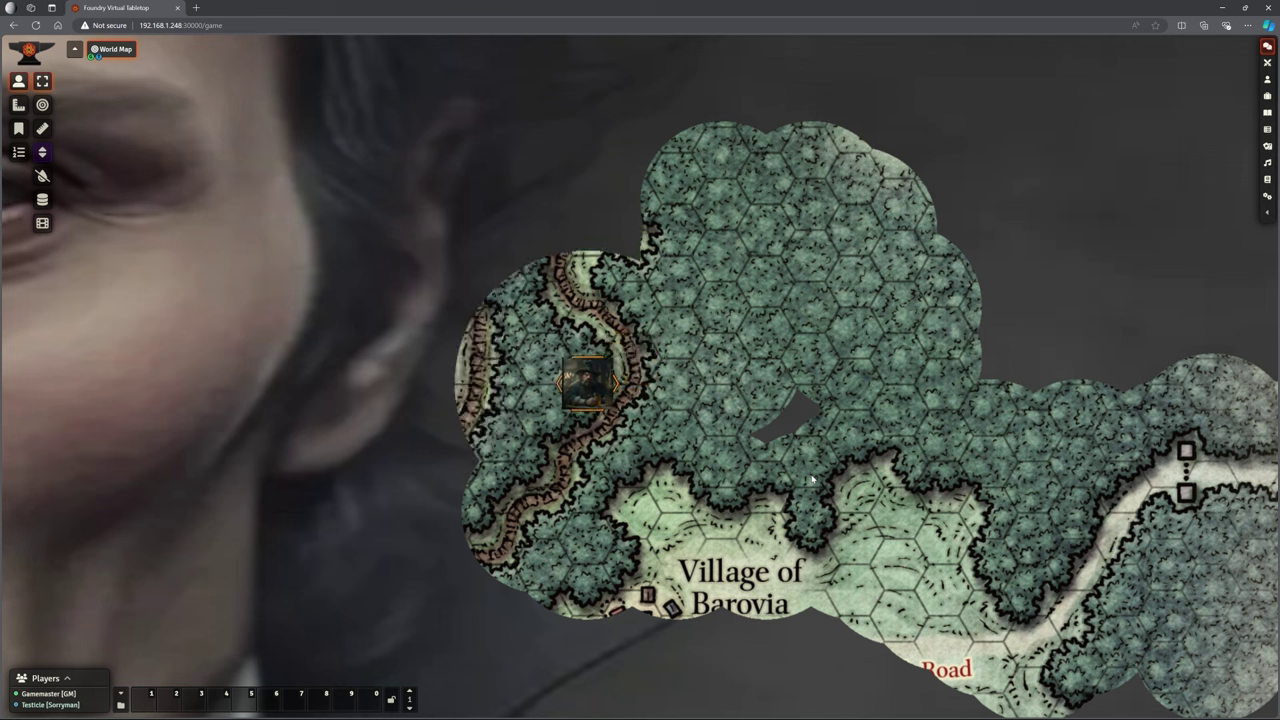
{"action": "key", "text": "Up"}
{"action": "key", "text": "Left"}
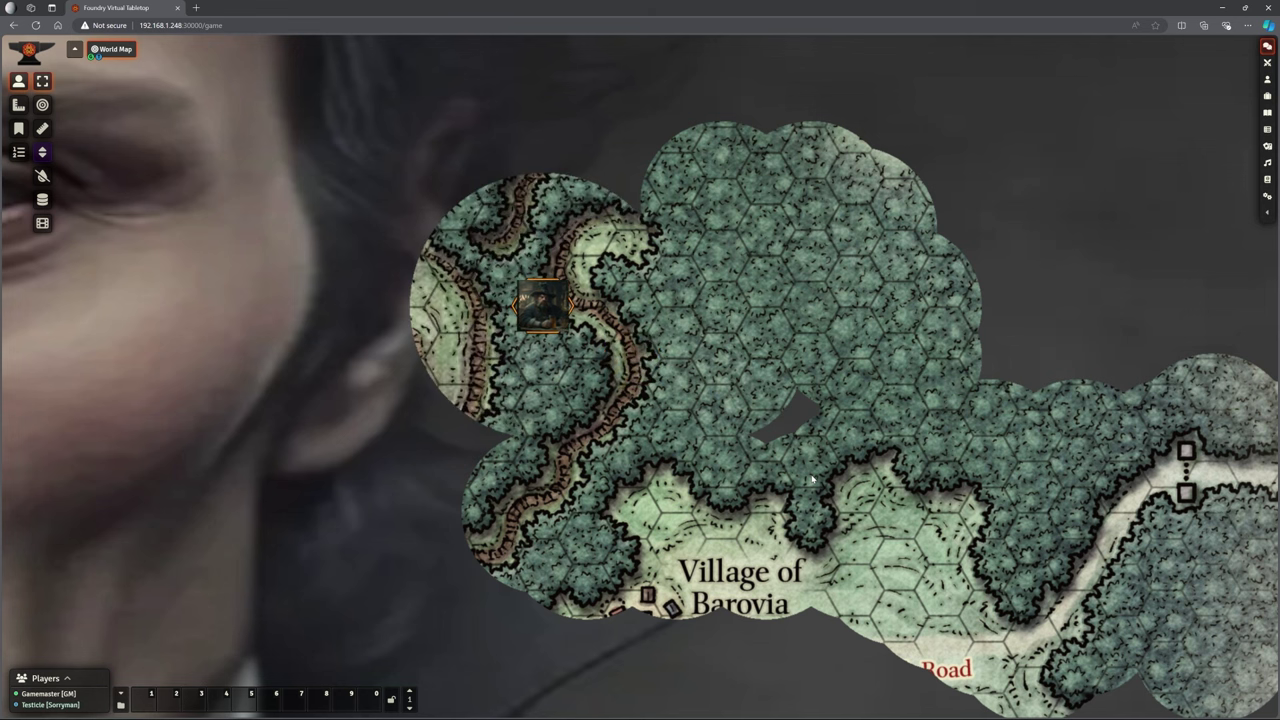
{"action": "key", "text": "Left"}
{"action": "key", "text": "Left"}
{"action": "key", "text": "Left"}
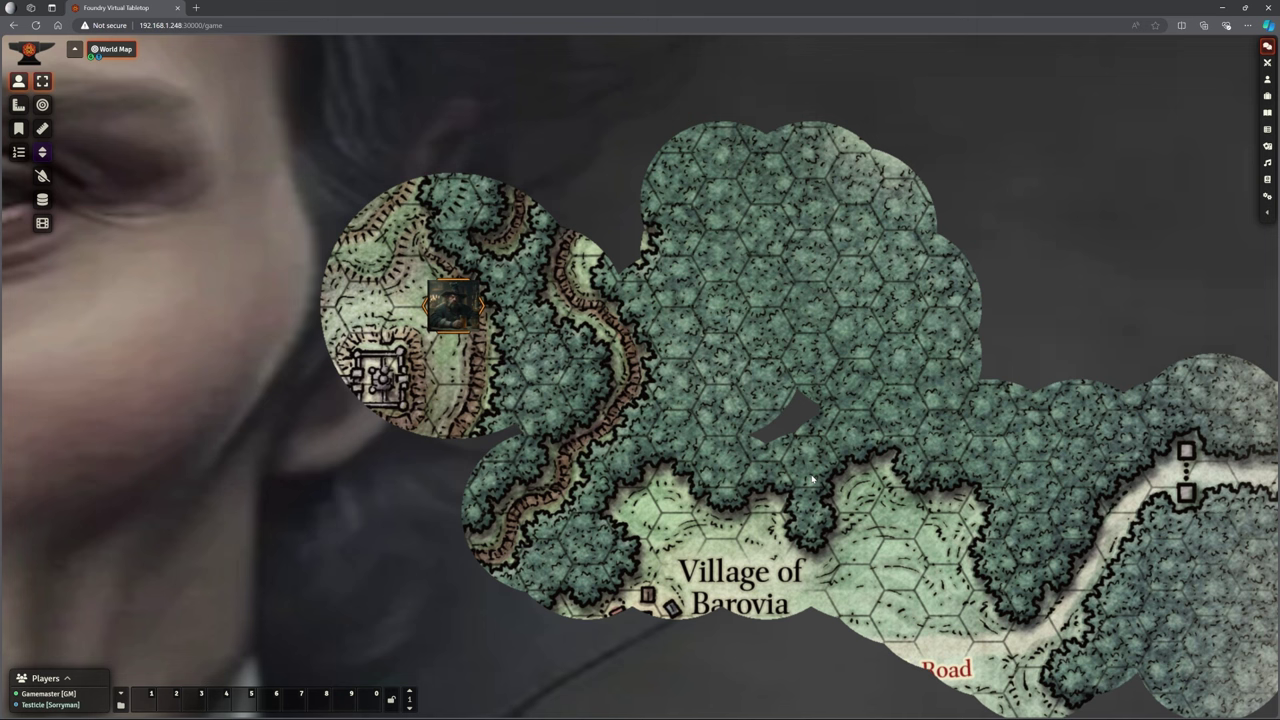
Step: Walk the token west past the castle and examine the explored areas across the whole overlay image
{"action": "key", "text": "Up+Left"}
{"action": "key", "text": "Down+Left"}
{"action": "key", "text": "Up+Left"}
{"action": "key", "text": "Down+Left"}
{"action": "key", "text": "Down+Left"}
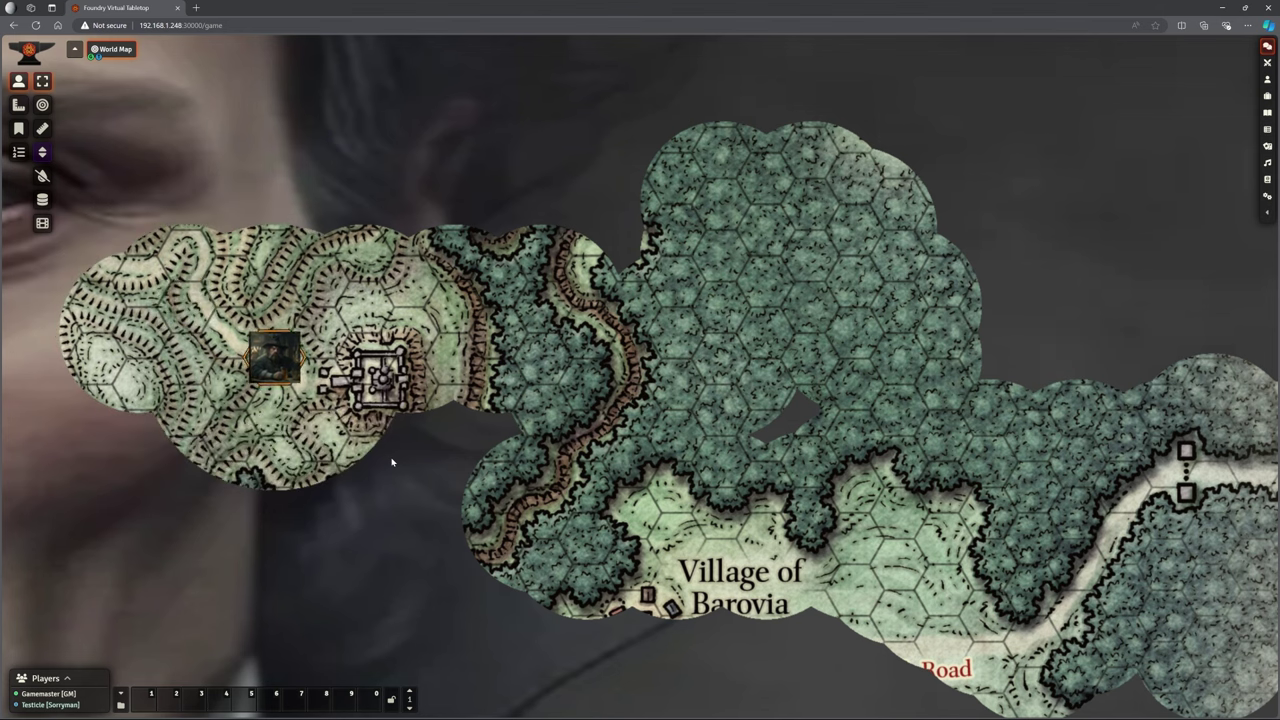
{"action": "scroll", "coordinate": [534, 384], "scroll_direction": "down", "scroll_amount": 17}
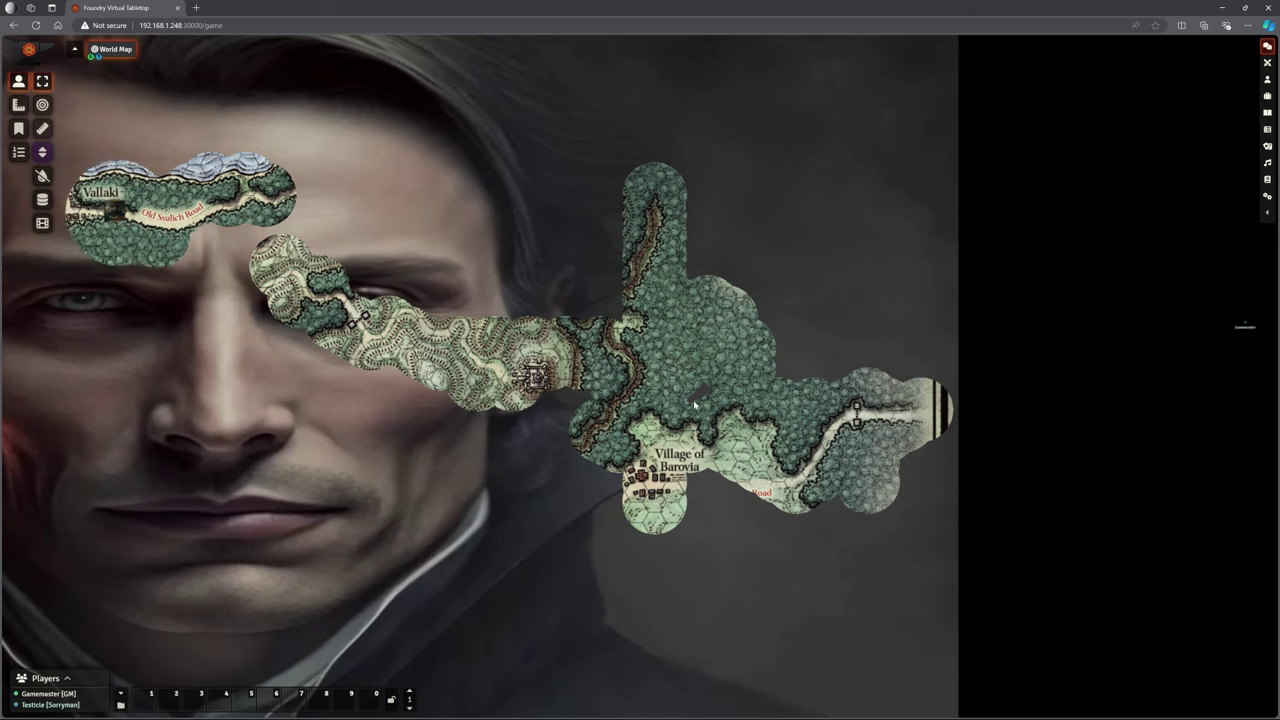
{"action": "left_click_drag", "start_coordinate": [208, 159], "coordinate": [660, 279]}
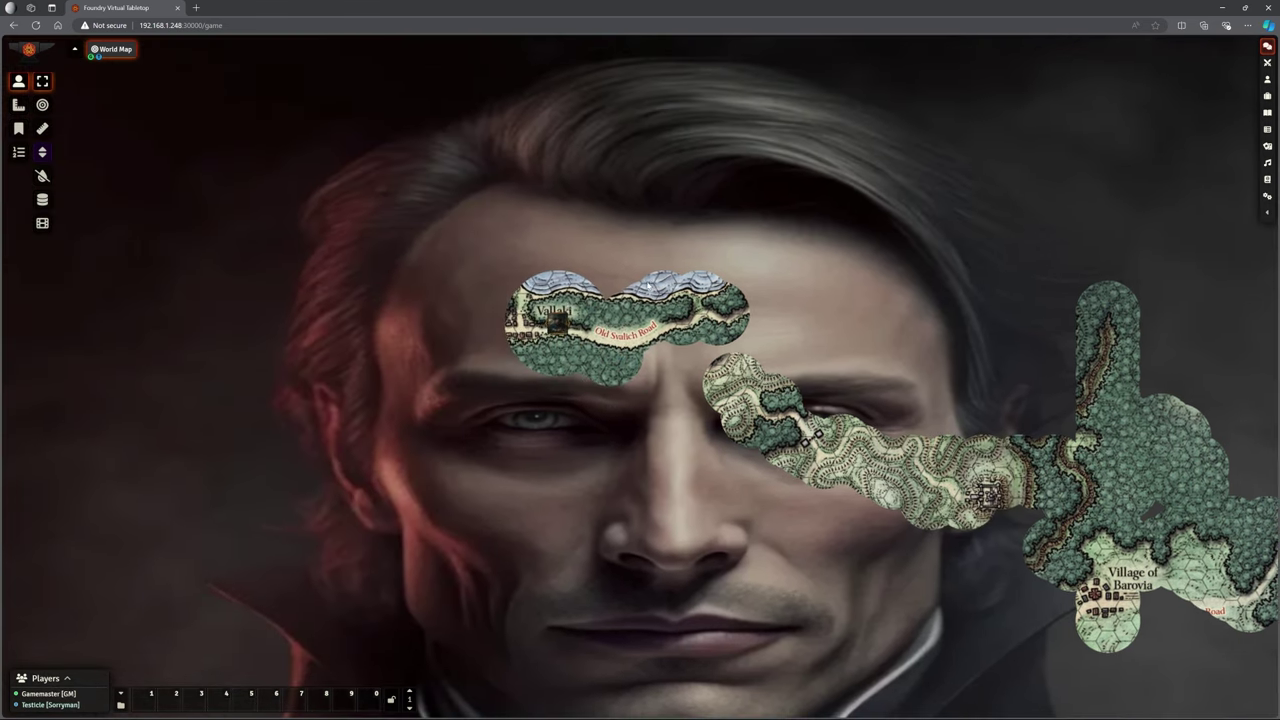
Step: Examine the explored route between Vallaki and the eastern road on the overlay image in the player's window
{"action": "scroll", "coordinate": [572, 305], "scroll_direction": "up", "scroll_amount": 5}
{"action": "scroll", "coordinate": [572, 305], "scroll_direction": "up", "scroll_amount": 4}
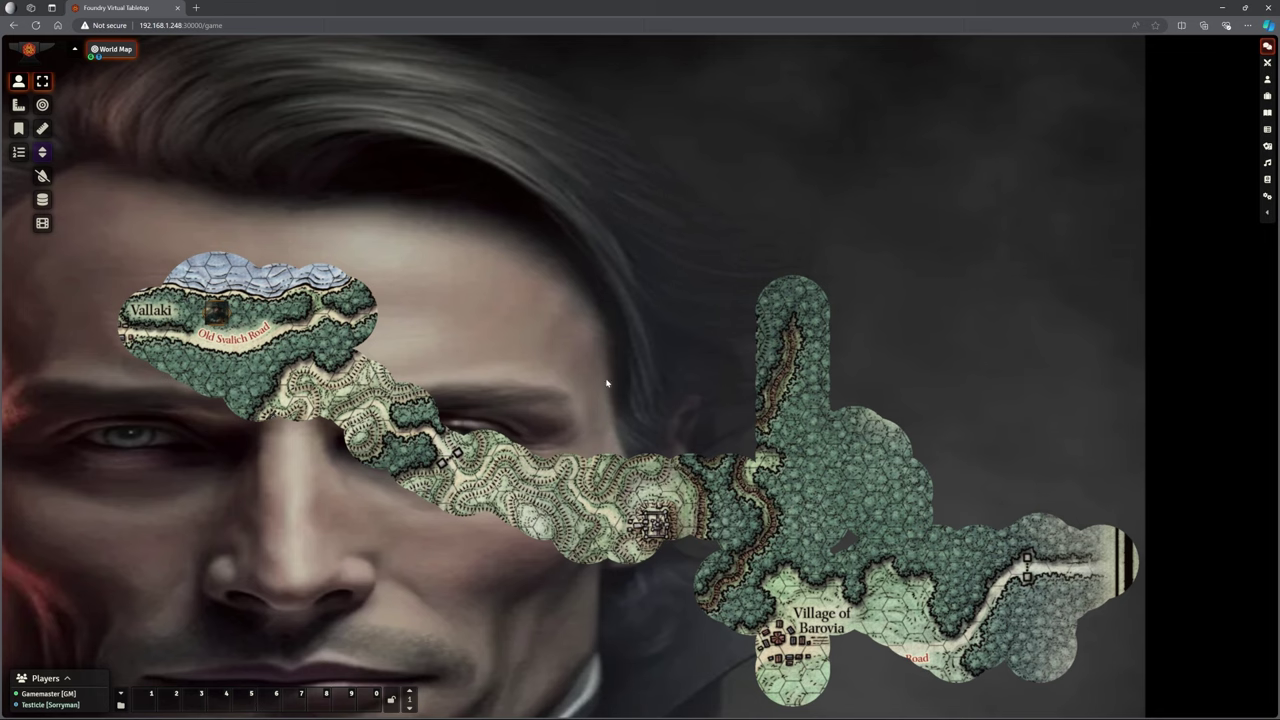
{"action": "scroll", "coordinate": [317, 280], "scroll_direction": "down", "scroll_amount": 12}
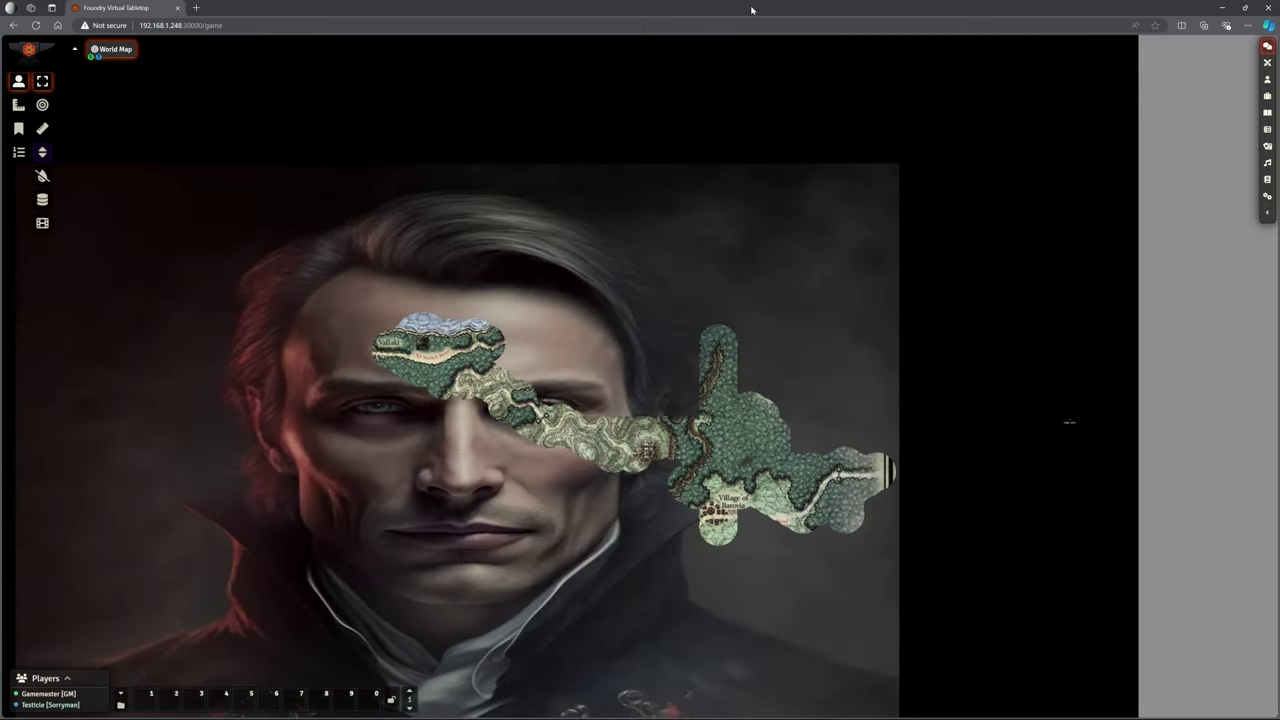
Step: Move the player's window aside and show the actor list beside the Mount Ghakis area in the Game Master's window
{"action": "left_click_drag", "start_coordinate": [734, 12], "coordinate": [1279, 62]}
{"action": "scroll", "coordinate": [868, 273], "scroll_direction": "down", "scroll_amount": 5}
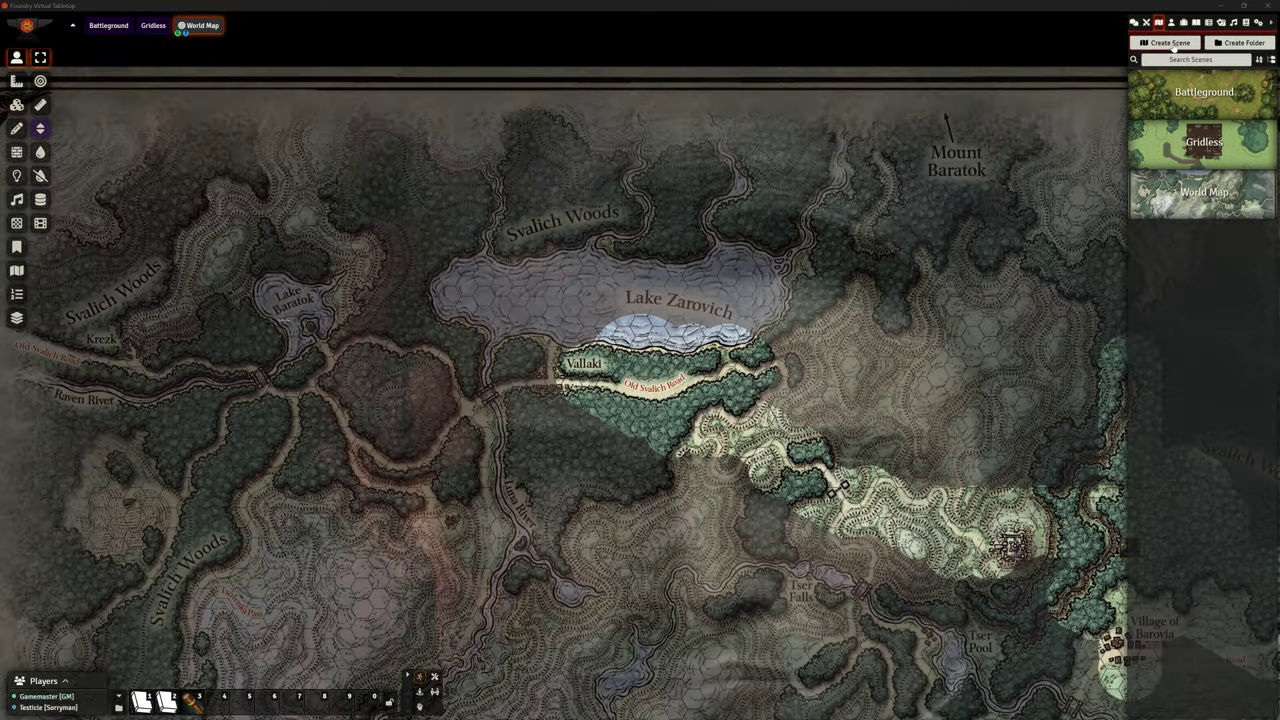
{"action": "left_click", "coordinate": [1171, 22]}
{"action": "scroll", "coordinate": [912, 299], "scroll_direction": "down", "scroll_amount": 3}
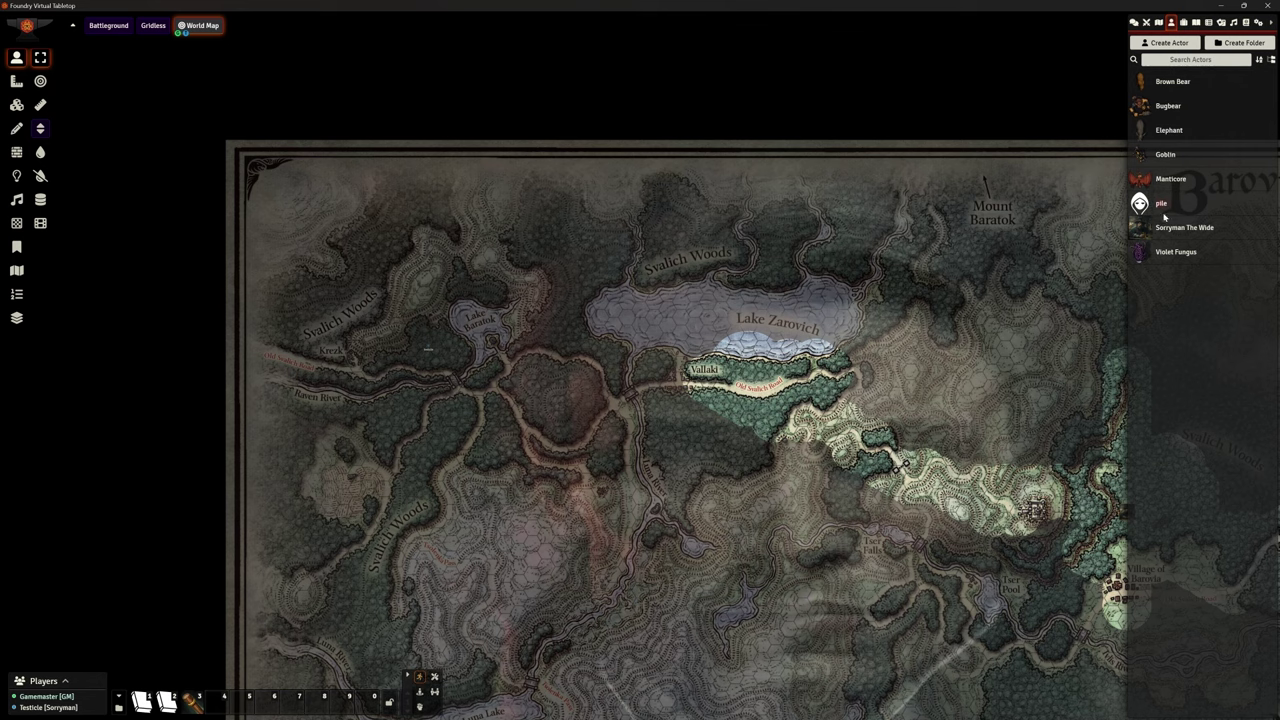
{"action": "left_click_drag", "start_coordinate": [960, 485], "coordinate": [850, 245]}
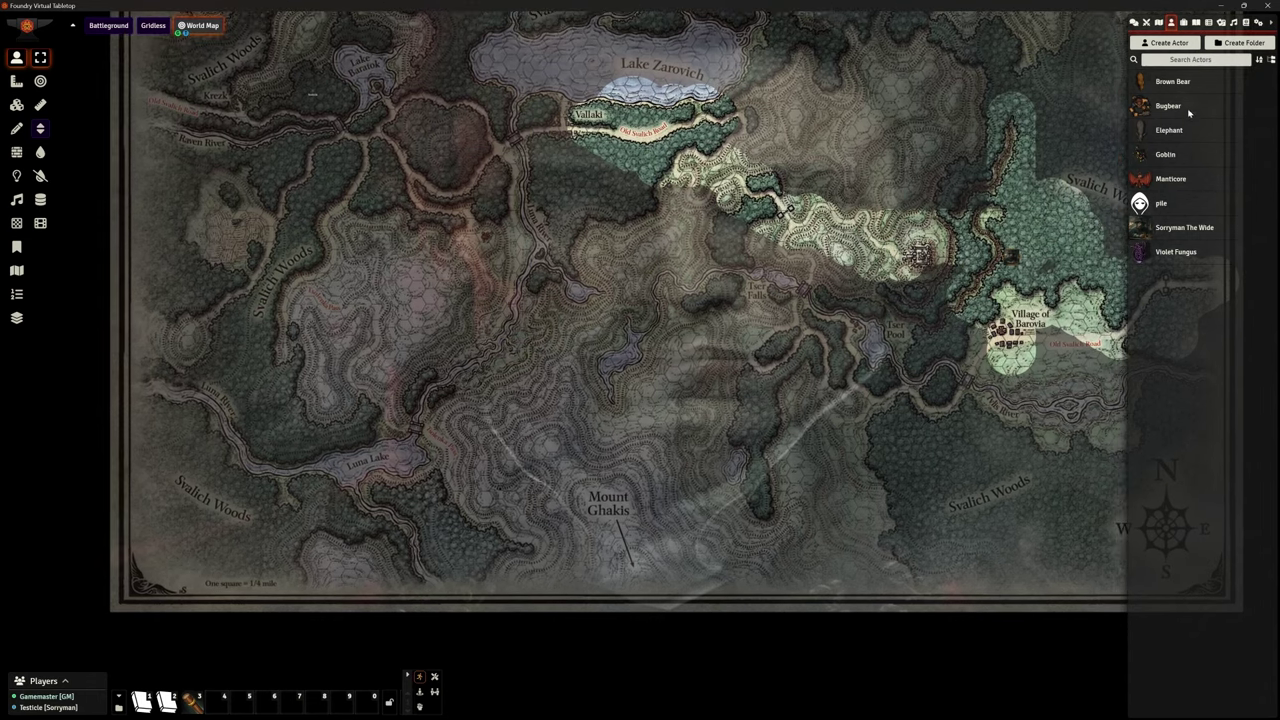
{"action": "left_click_drag", "start_coordinate": [1163, 208], "coordinate": [609, 509]}
{"action": "scroll", "coordinate": [609, 509], "scroll_direction": "up", "scroll_amount": 6}
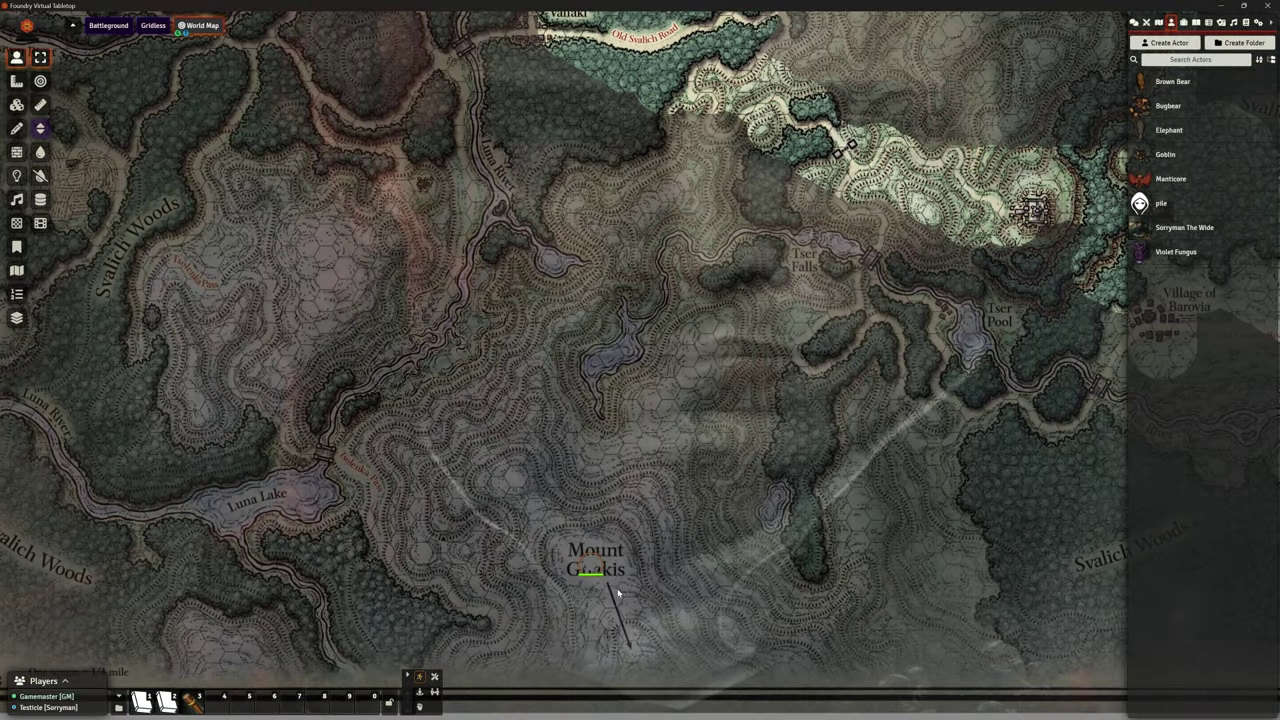
{"action": "key", "text": "Delete"}
Step: Create a Player Character actor named "pop" and place its token on Mount Ghakis
{"action": "left_click", "coordinate": [1166, 42]}
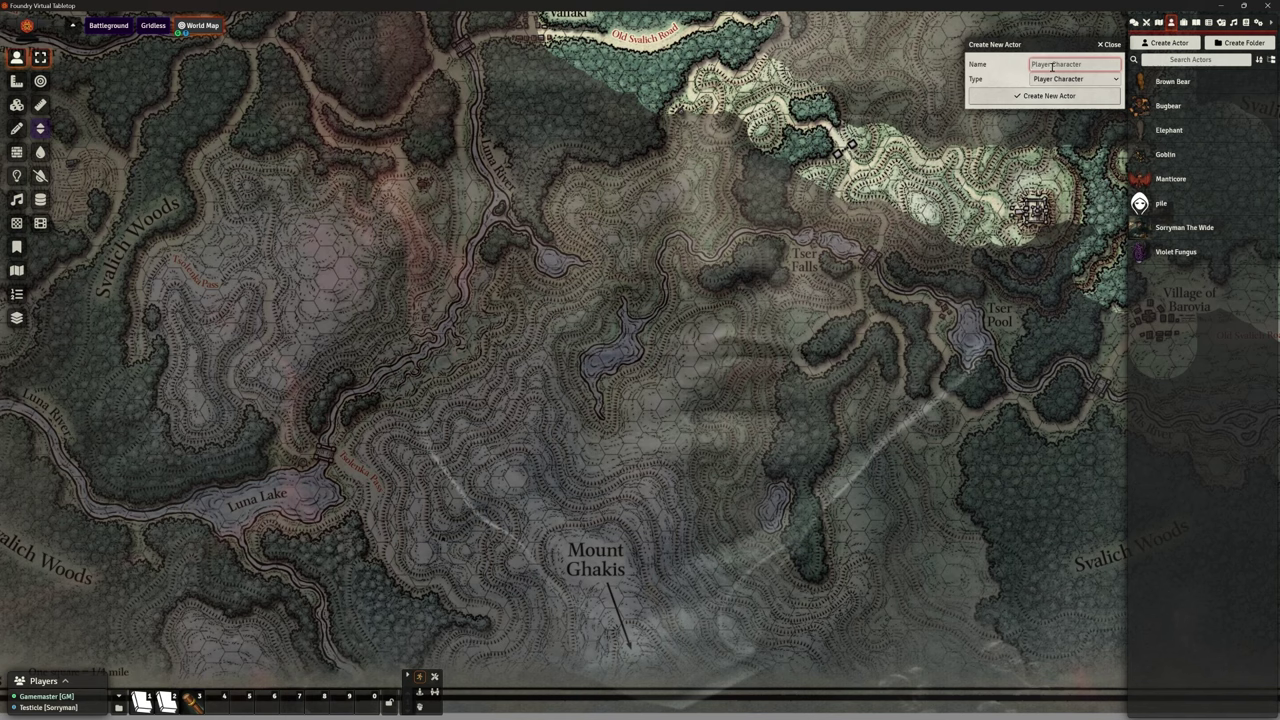
{"action": "left_click", "coordinate": [1052, 64]}
{"action": "type", "text": "pop"}
{"action": "left_click", "coordinate": [1060, 98]}
{"action": "left_click", "coordinate": [832, 132]}
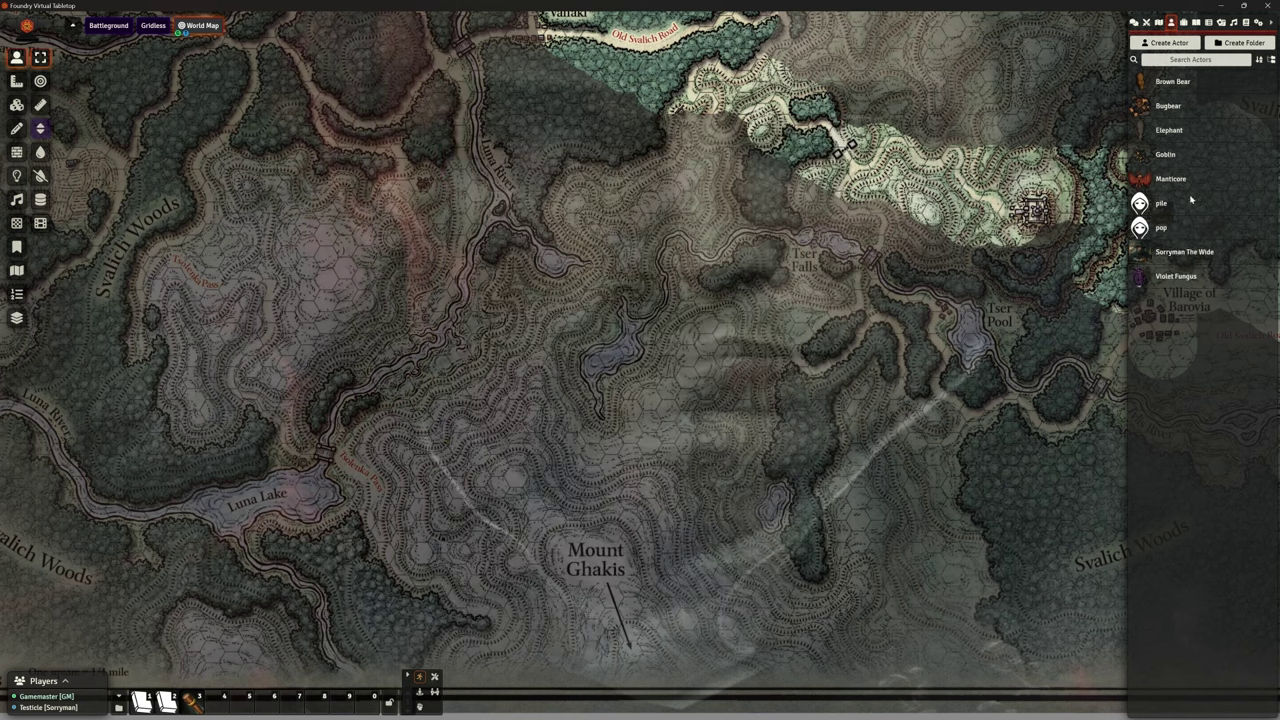
{"action": "left_click_drag", "start_coordinate": [1160, 228], "coordinate": [590, 560]}
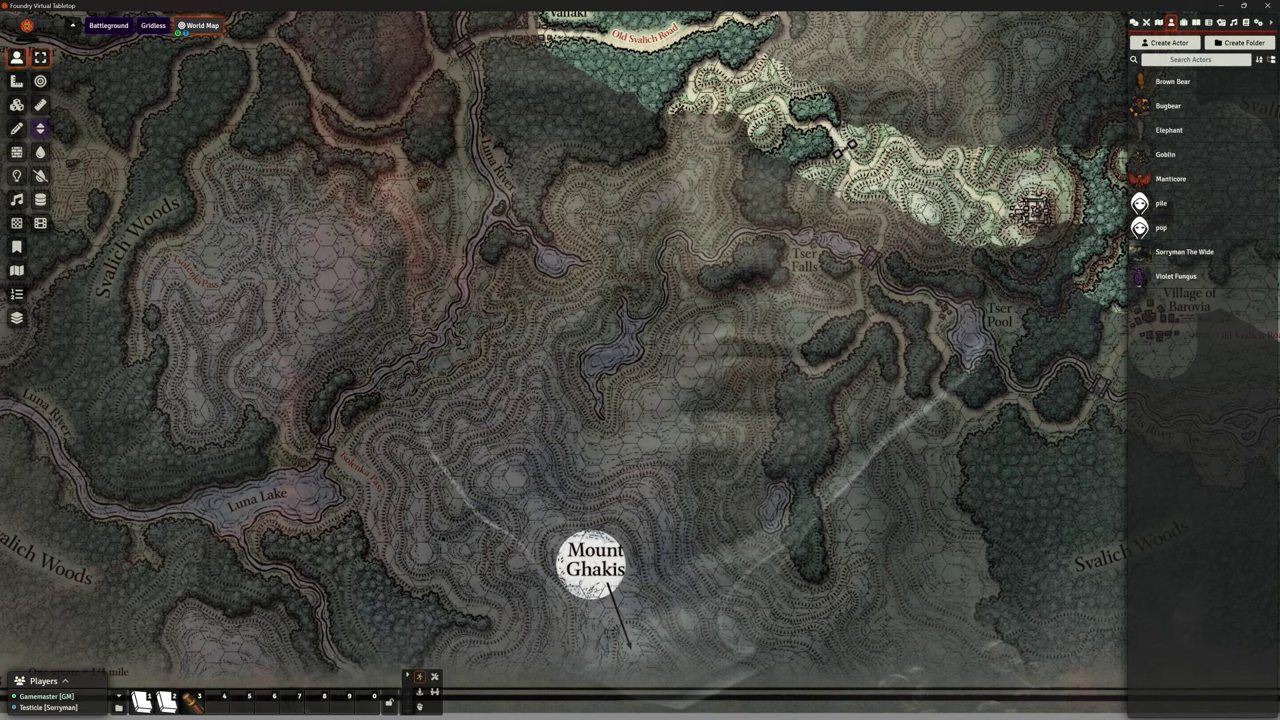
Step: Bring the player's window back over the scene and examine the Mount Ghakis area on the overlay image
{"action": "left_click_drag", "start_coordinate": [1279, 51], "coordinate": [369, 43]}
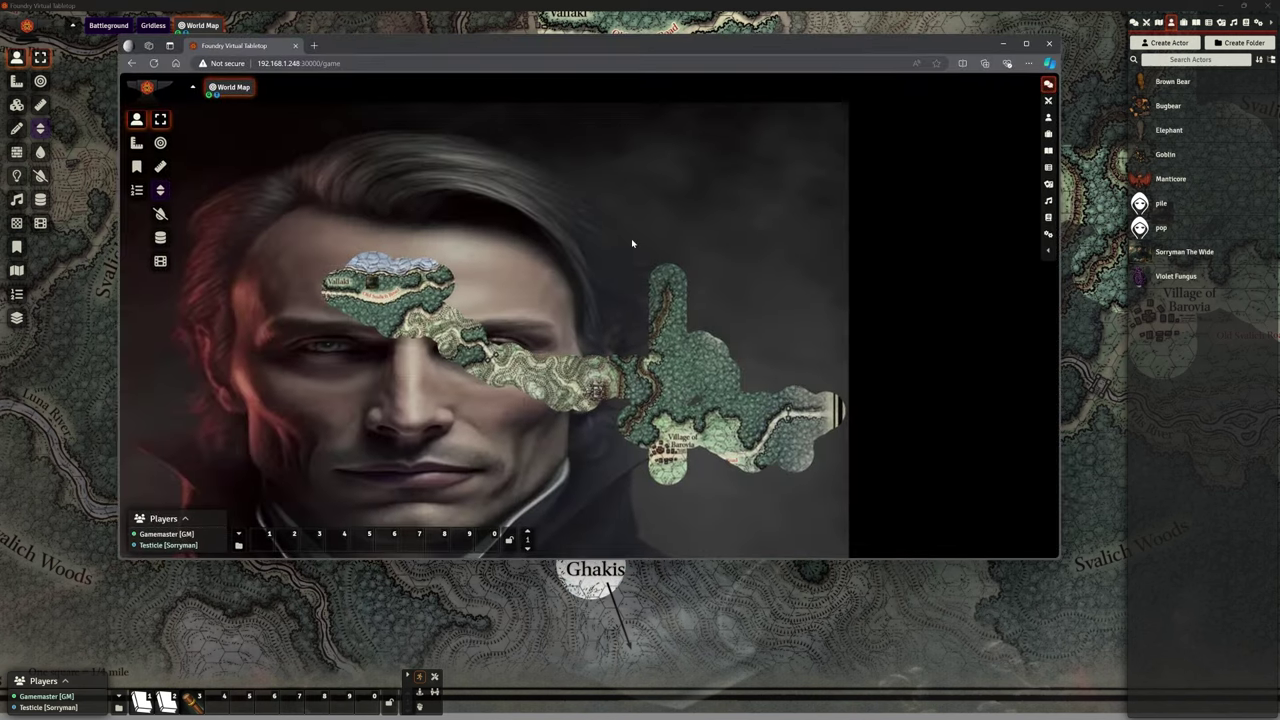
{"action": "scroll", "coordinate": [625, 264], "scroll_direction": "down", "scroll_amount": 3}
{"action": "scroll", "coordinate": [500, 410], "scroll_direction": "up", "scroll_amount": 3}
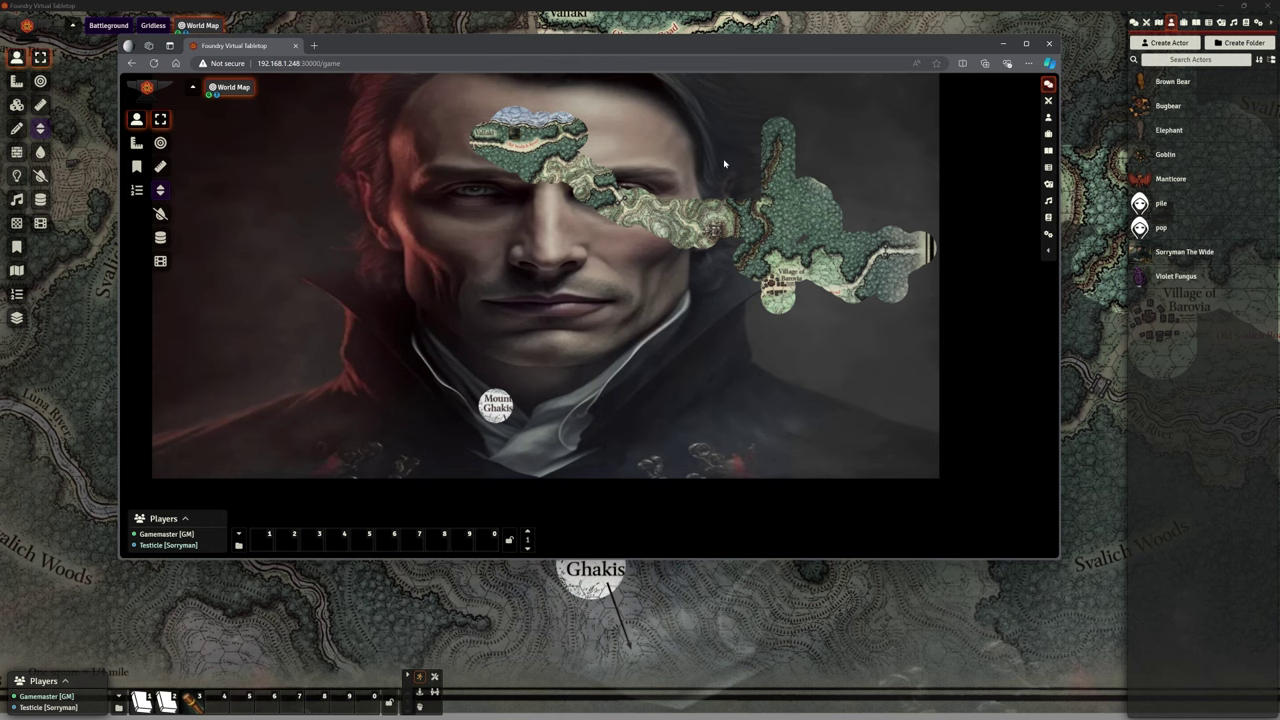
Step: Move the pop token around Mount Ghakis in the Game Master's window, and check the revealed area in the player's window
{"action": "left_click_drag", "start_coordinate": [655, 47], "coordinate": [1279, 62]}
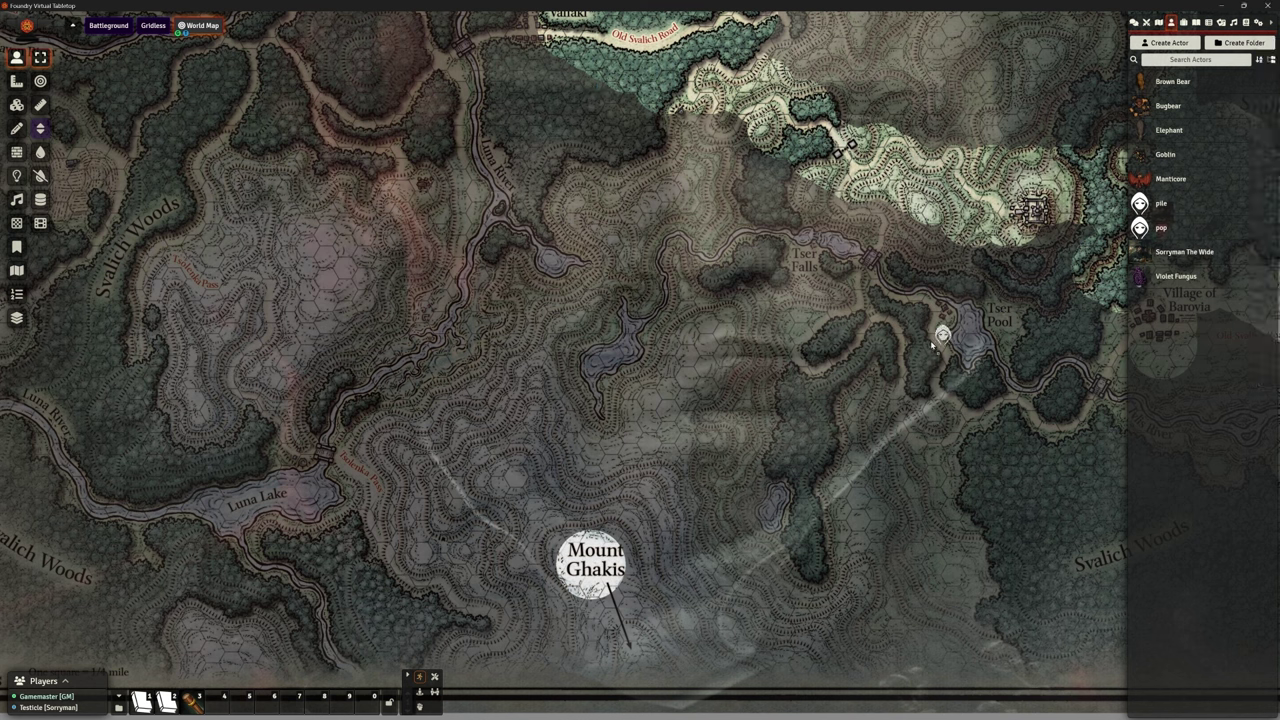
{"action": "left_click_drag", "start_coordinate": [602, 565], "coordinate": [596, 485]}
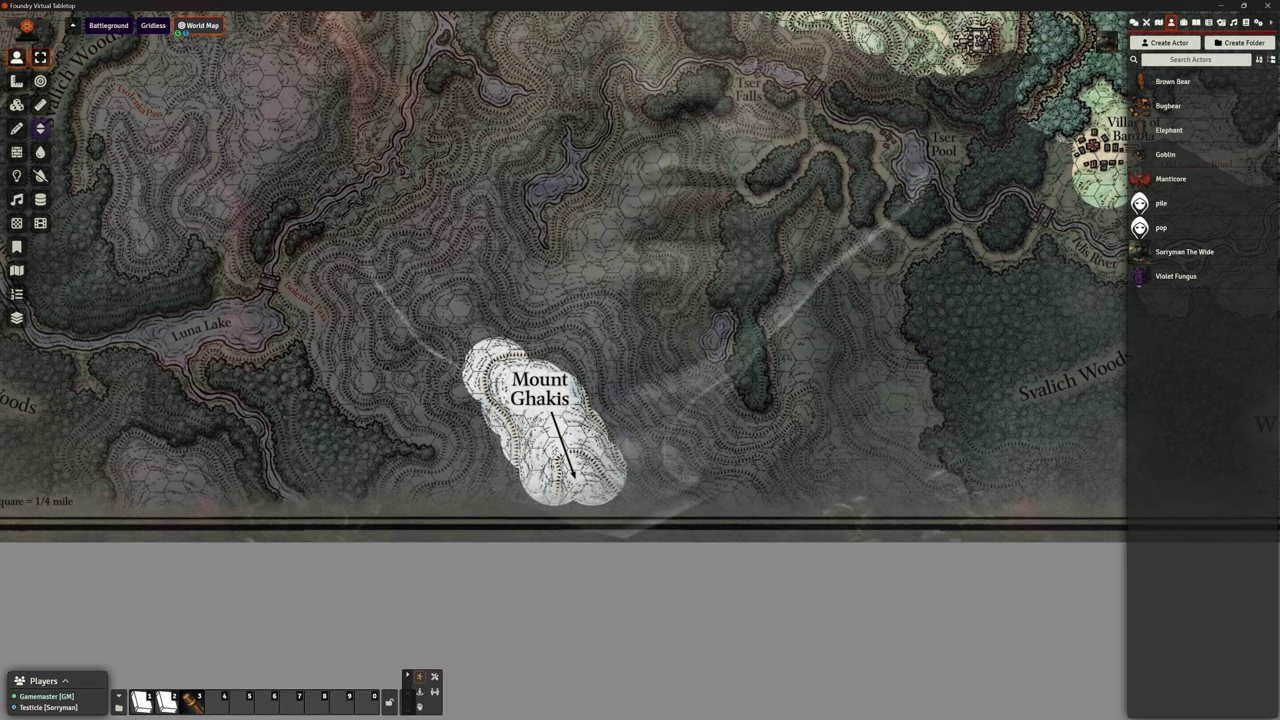
{"action": "left_click_drag", "start_coordinate": [1279, 74], "coordinate": [566, 54]}
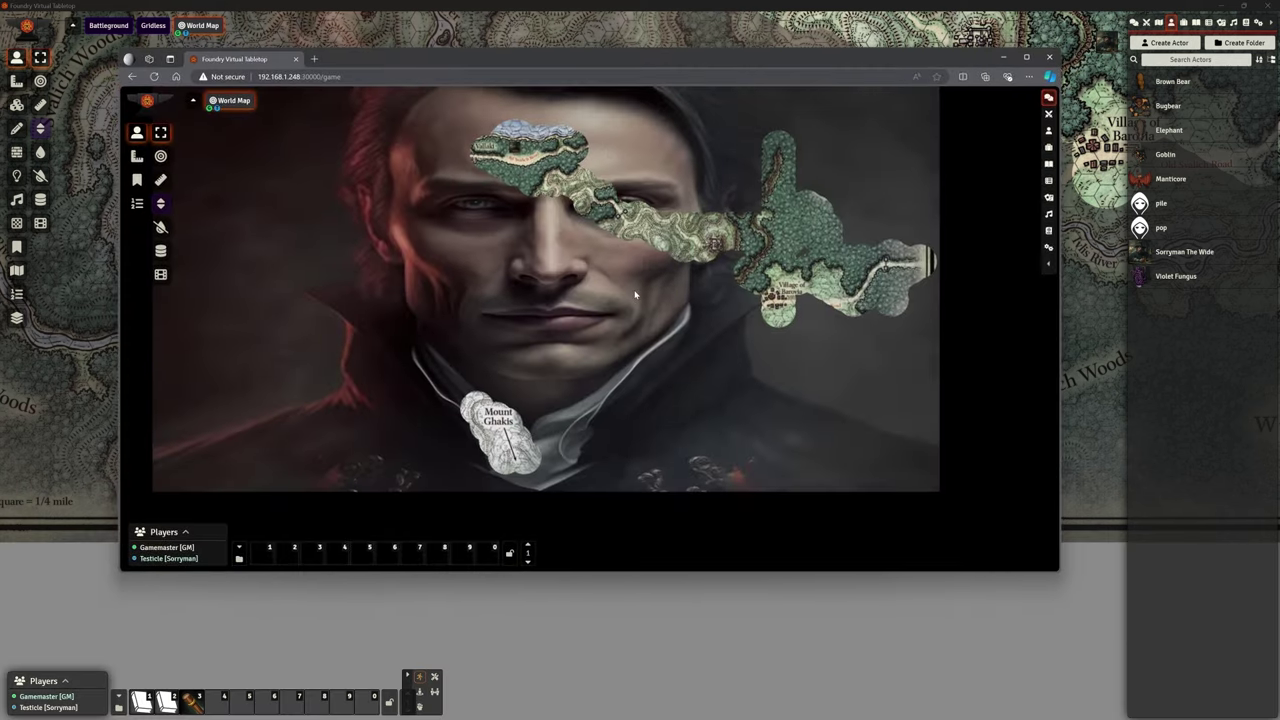
{"action": "scroll", "coordinate": [637, 298], "scroll_direction": "down", "scroll_amount": 1}
{"action": "scroll", "coordinate": [635, 295], "scroll_direction": "down", "scroll_amount": 2}
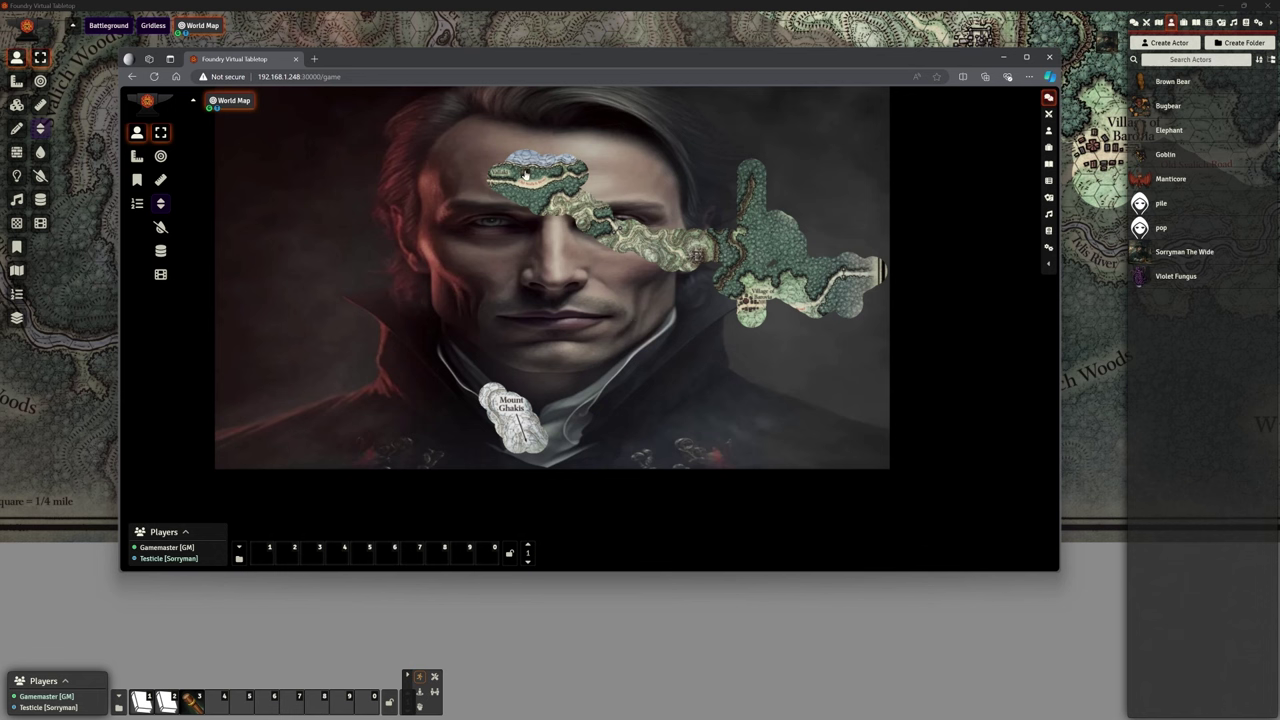